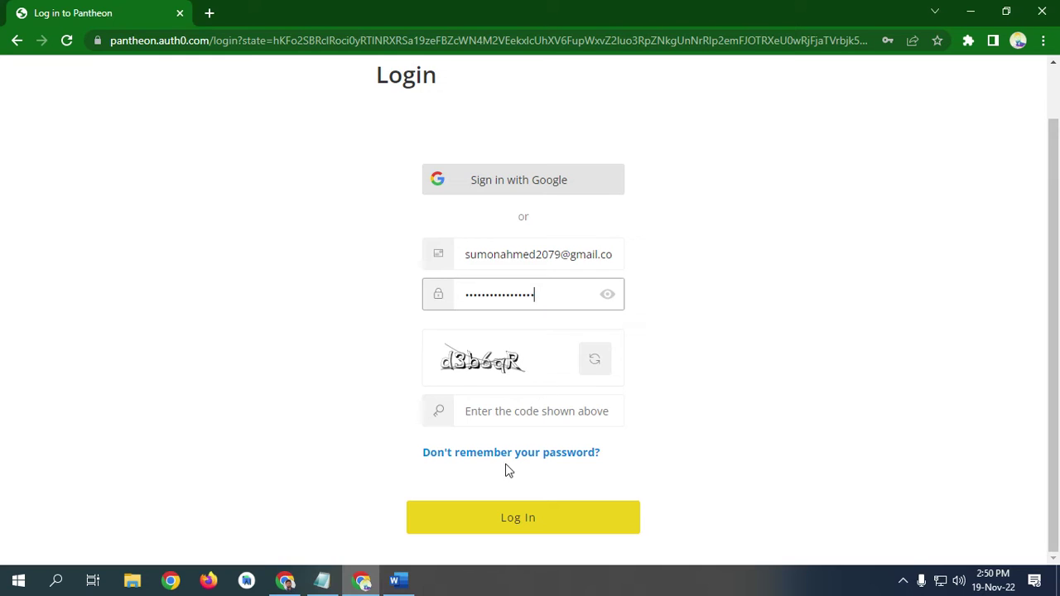
Step: Enter the captcha code to log in to the Pantheon account and save the login password in the browser
left_click(496, 414)
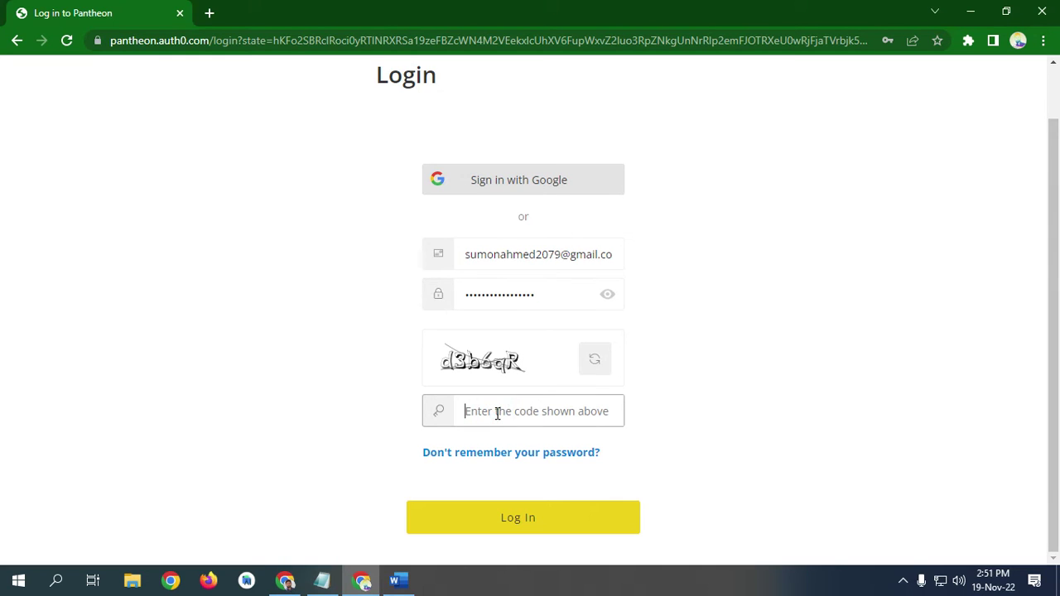
type("d3b6qR")
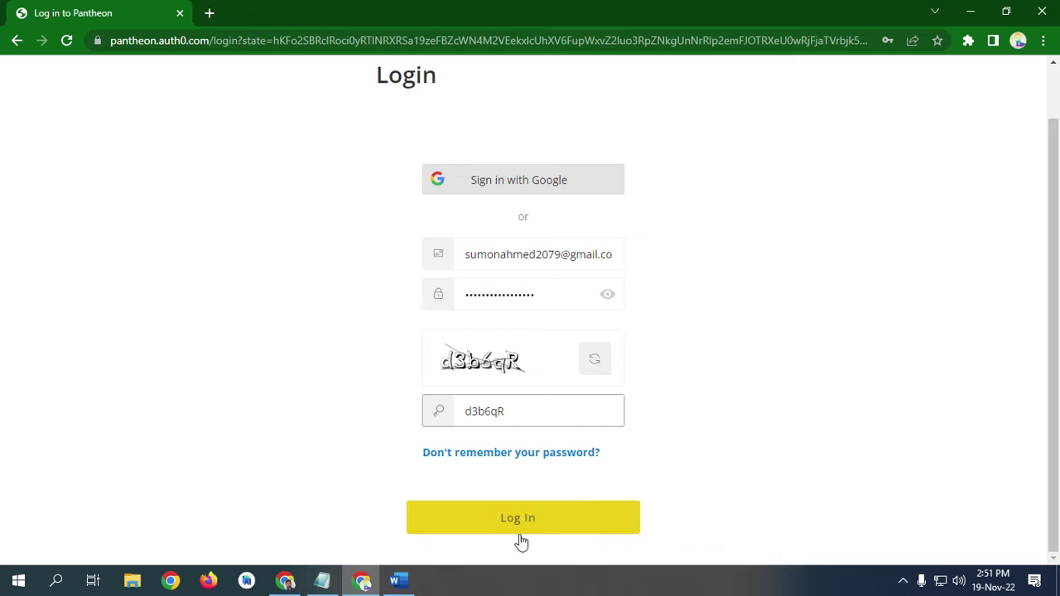
left_click(518, 530)
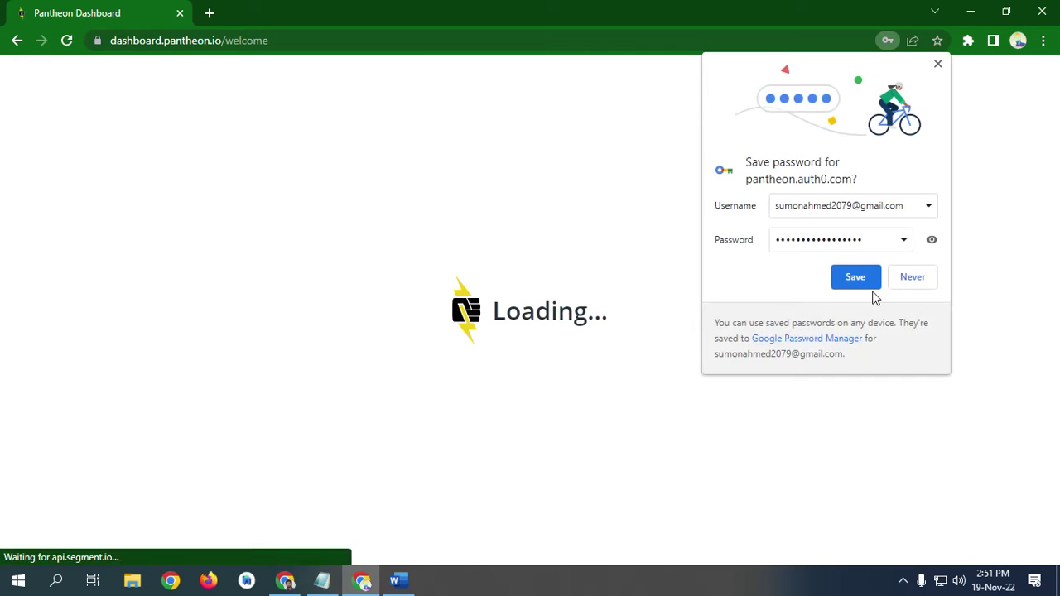
left_click(865, 279)
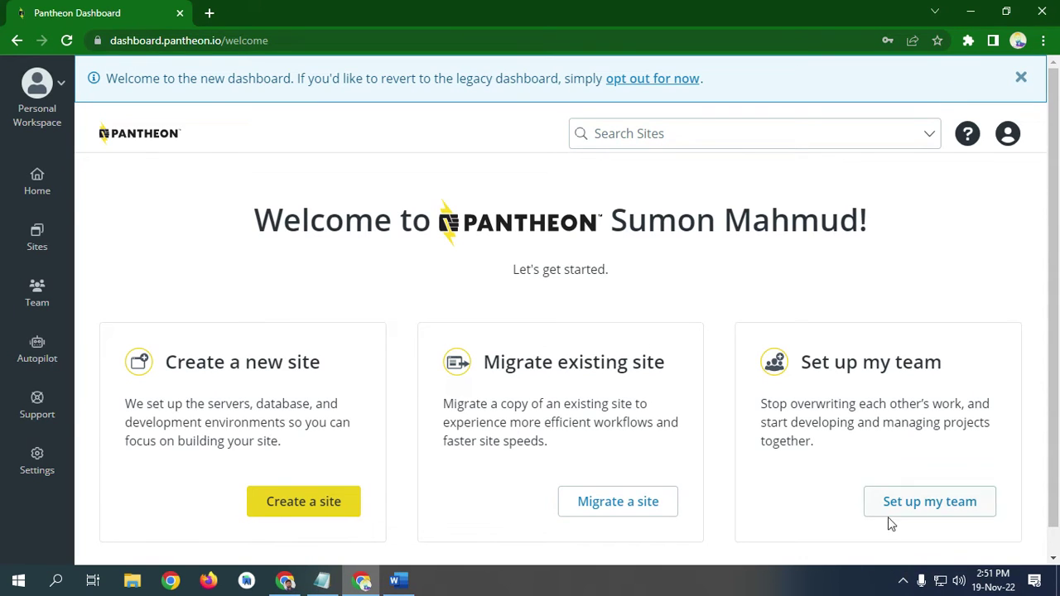
left_click(903, 581)
left_click(905, 555)
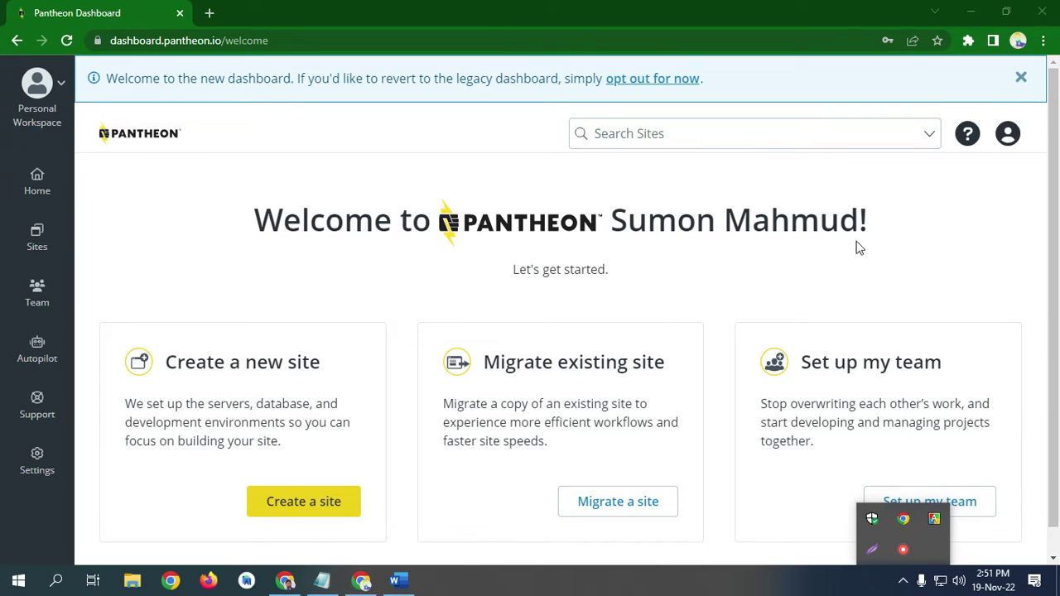
Step: Start creating a new site and choose WordPress as its CMS
scroll(628, 294, "down", 1)
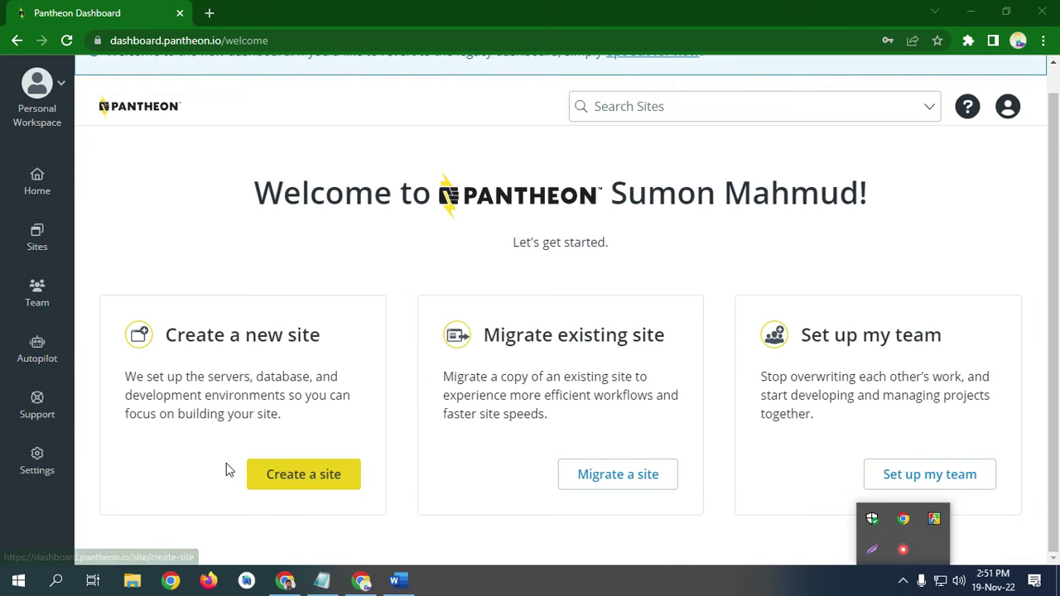
left_click(296, 474)
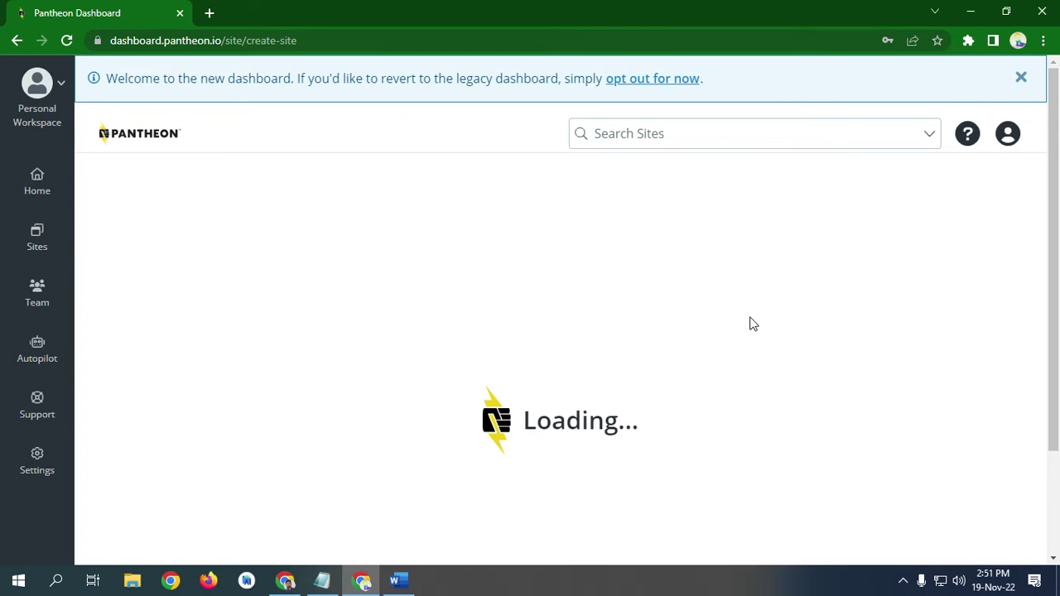
scroll(753, 323, "down", 2)
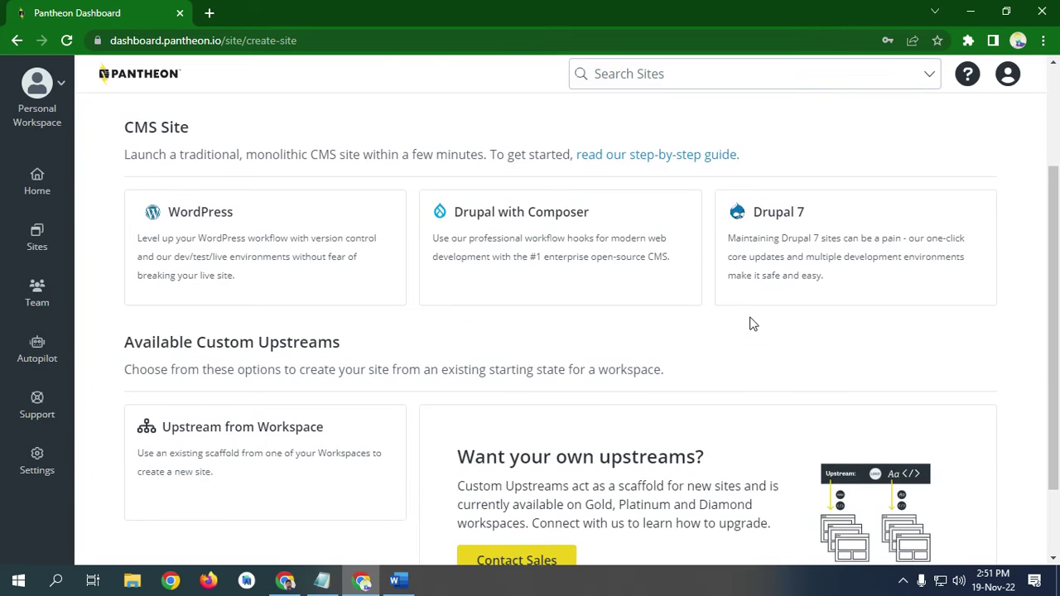
scroll(500, 390, "up", 2)
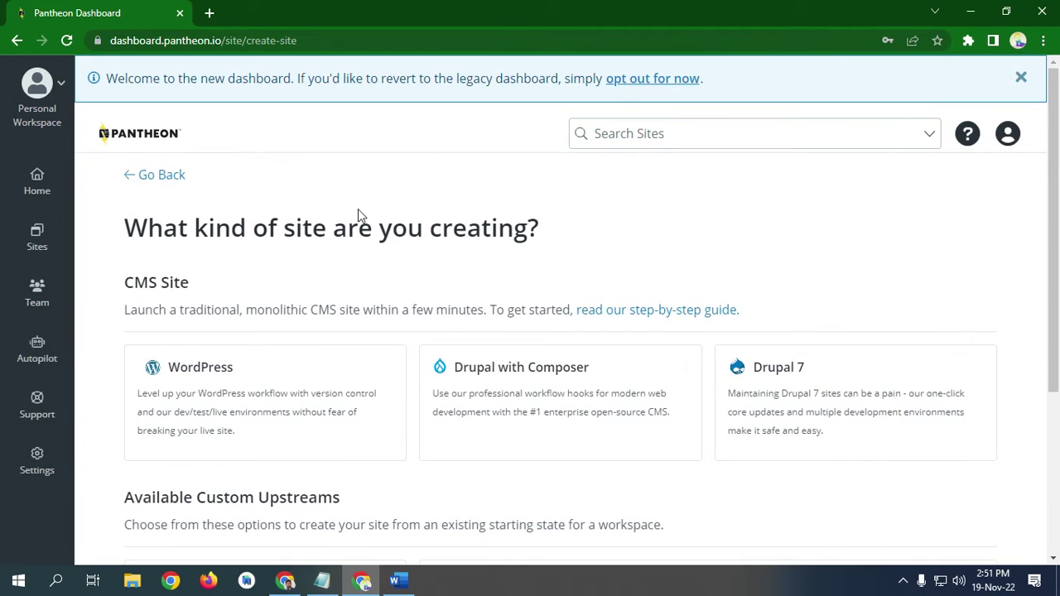
scroll(445, 347, "down", 1)
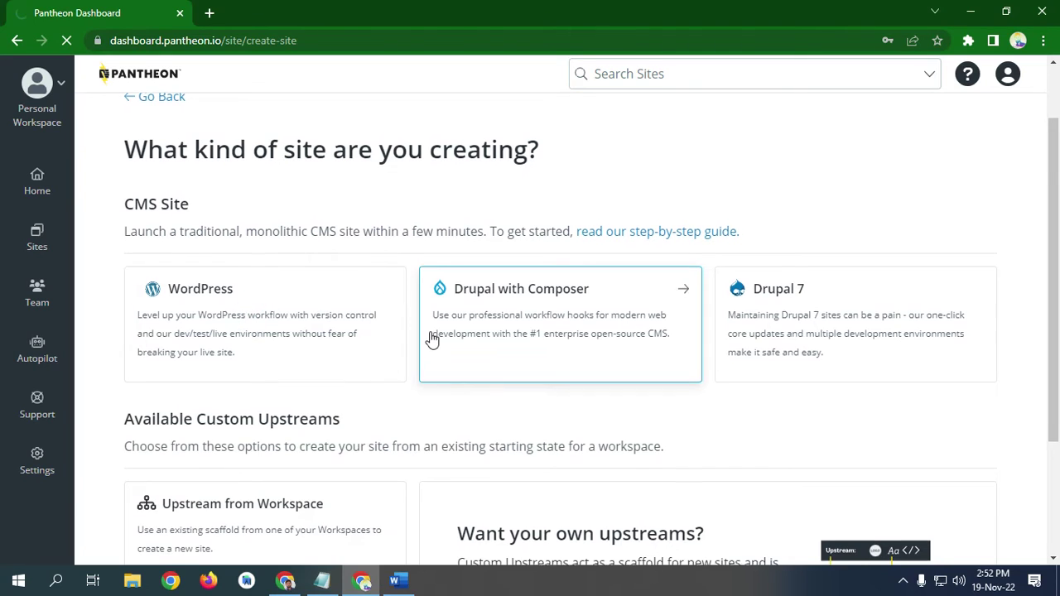
left_click(218, 288)
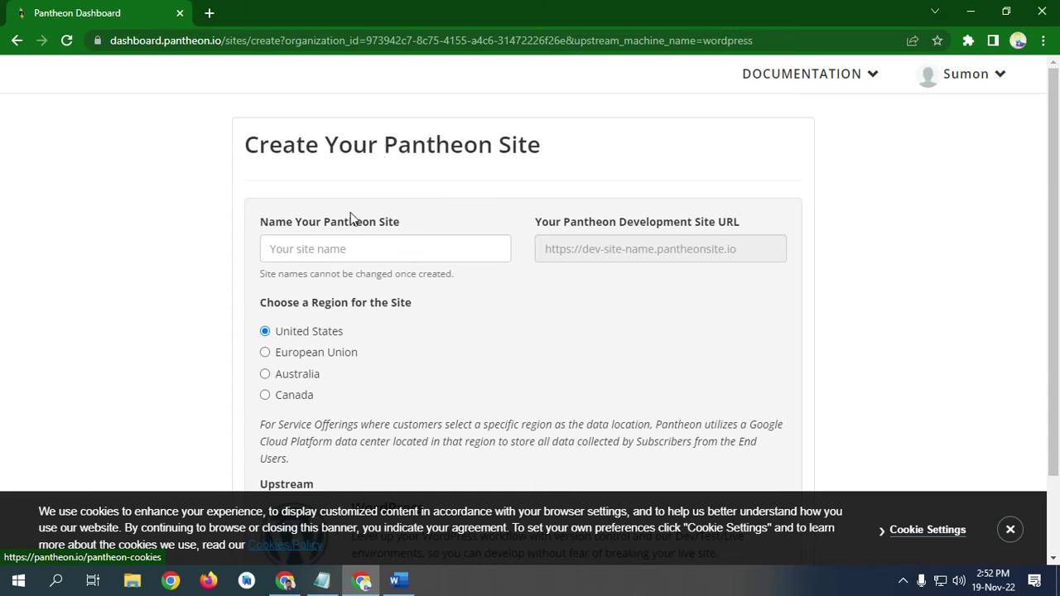
Step: Try to create the site under a name combining "freelancer" with the owner's first name, dismissing the cookie notice
left_click(307, 248)
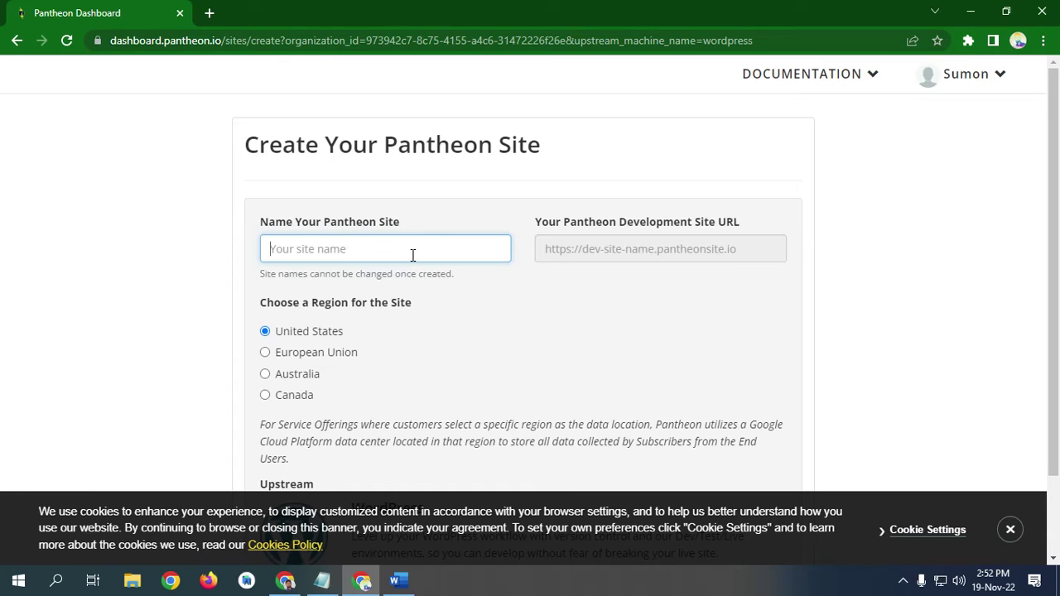
type("free")
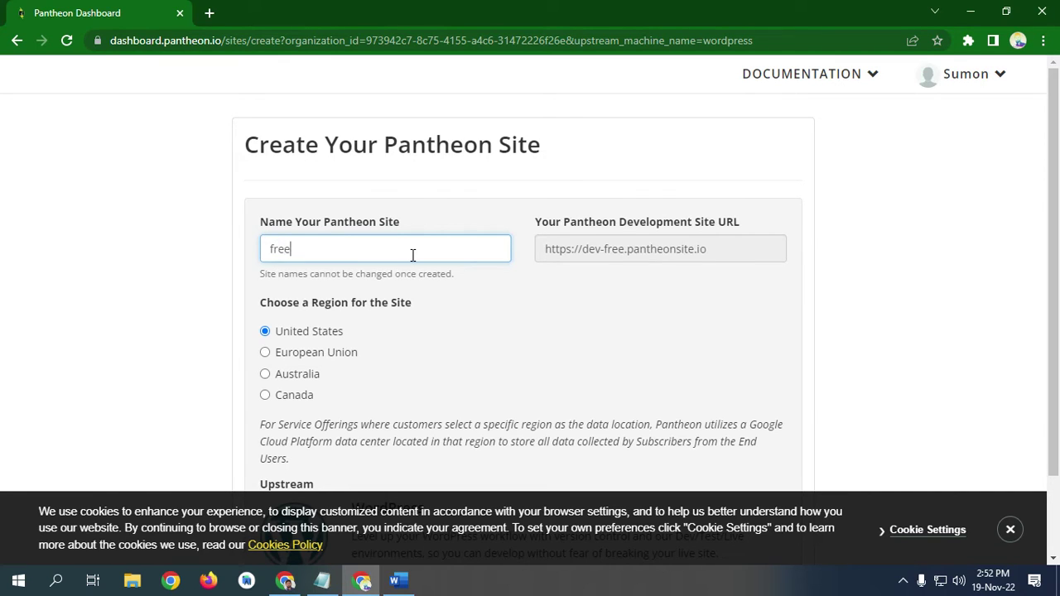
type("lancersumon")
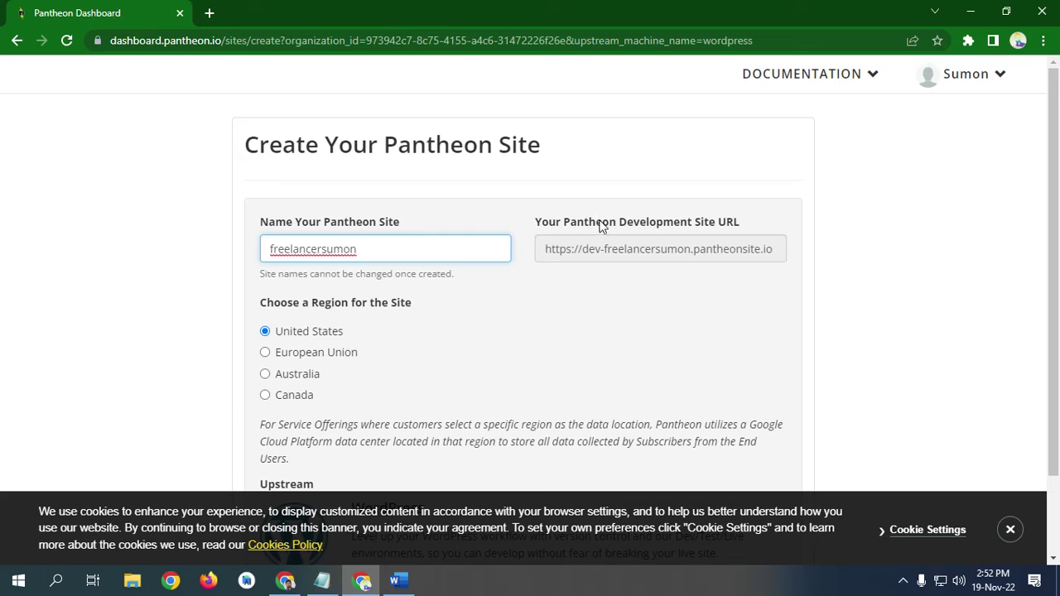
left_click(481, 284)
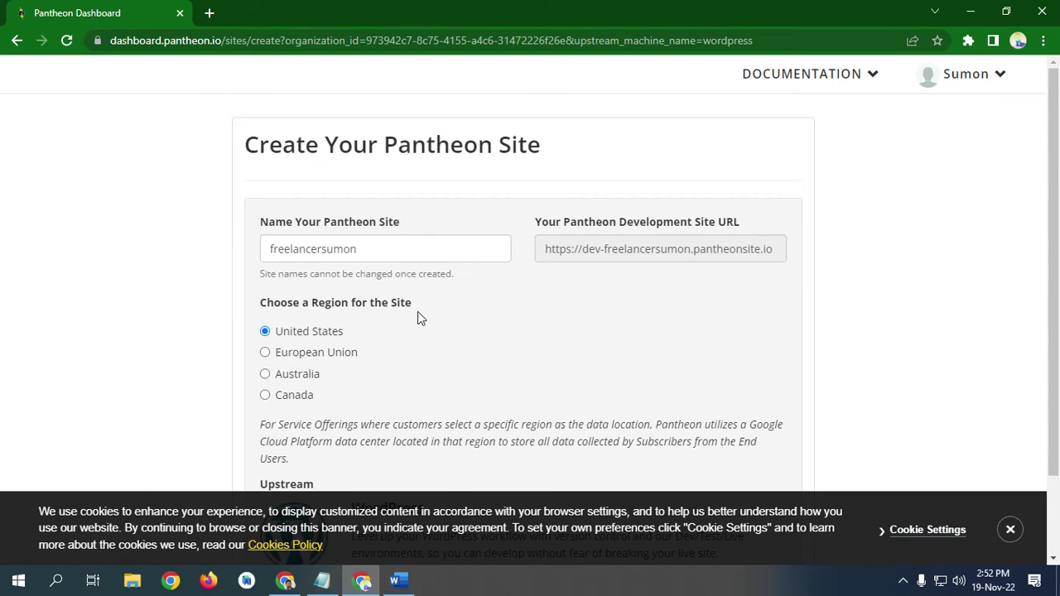
scroll(421, 273, "down", 1)
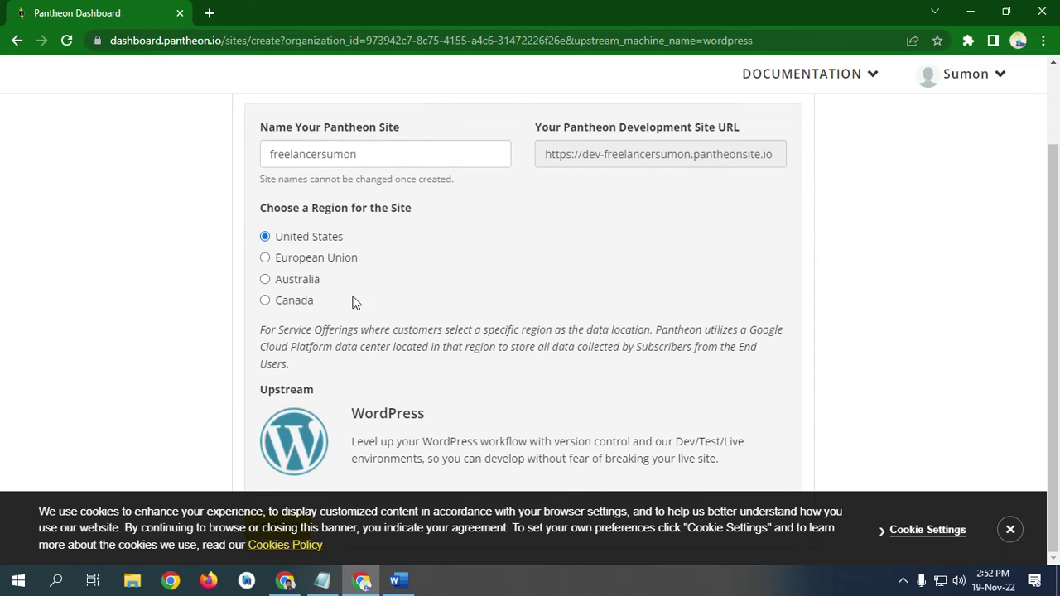
left_click(1011, 531)
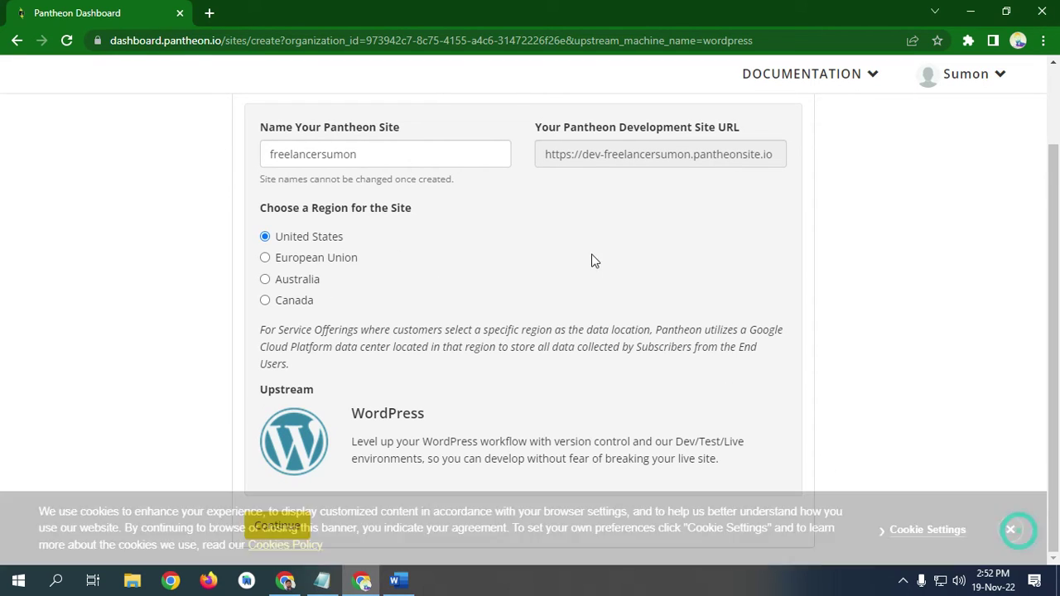
left_click(290, 527)
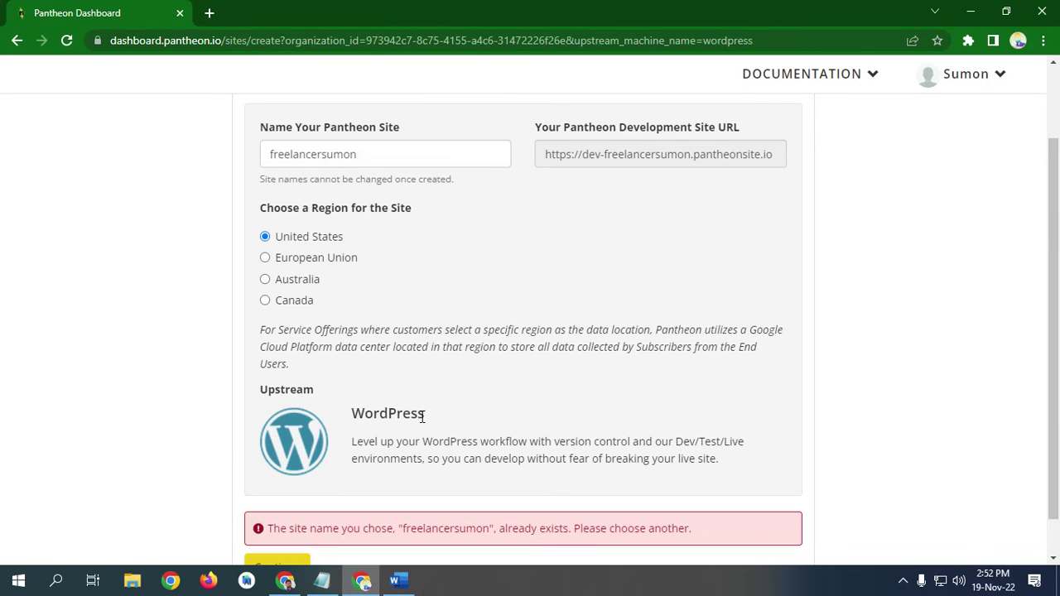
scroll(477, 439, "down", 1)
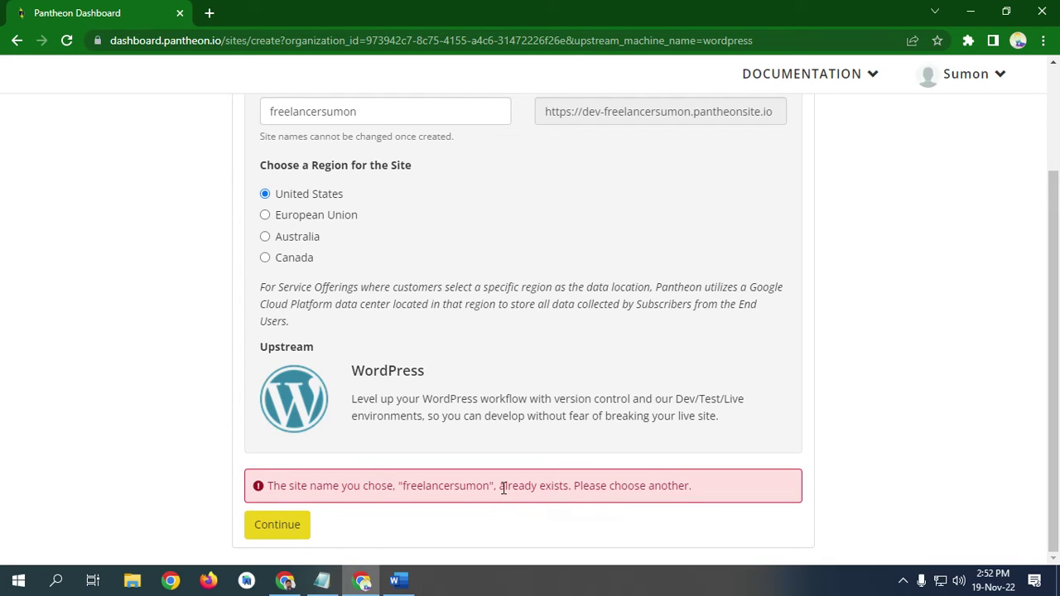
left_click_drag(501, 488, 567, 487)
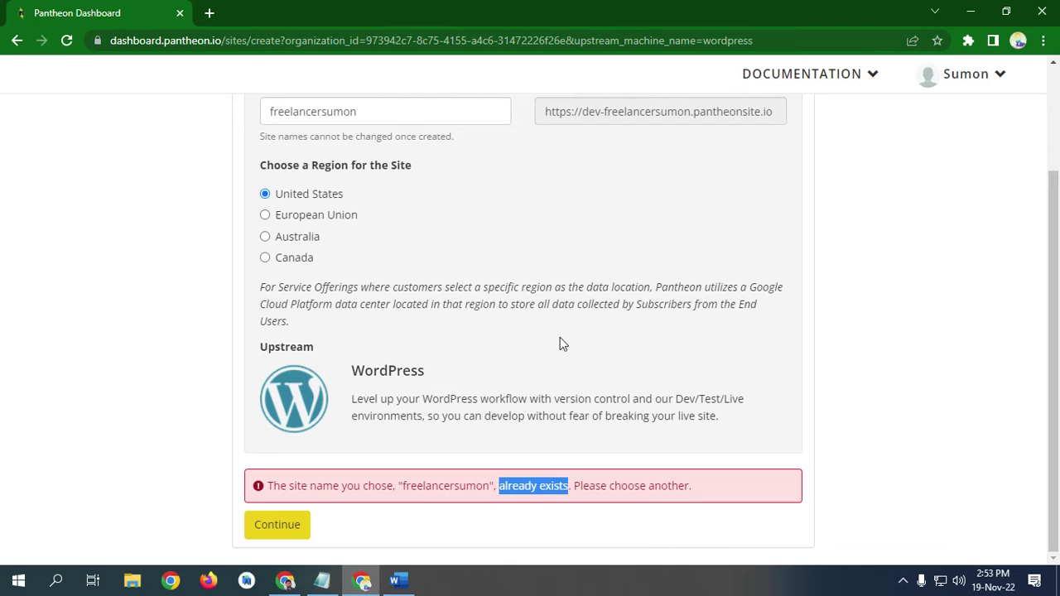
Step: Replace the site name with bditfarmshop and submit the form to create the WordPress site in the United States region
scroll(407, 306, "up", 2)
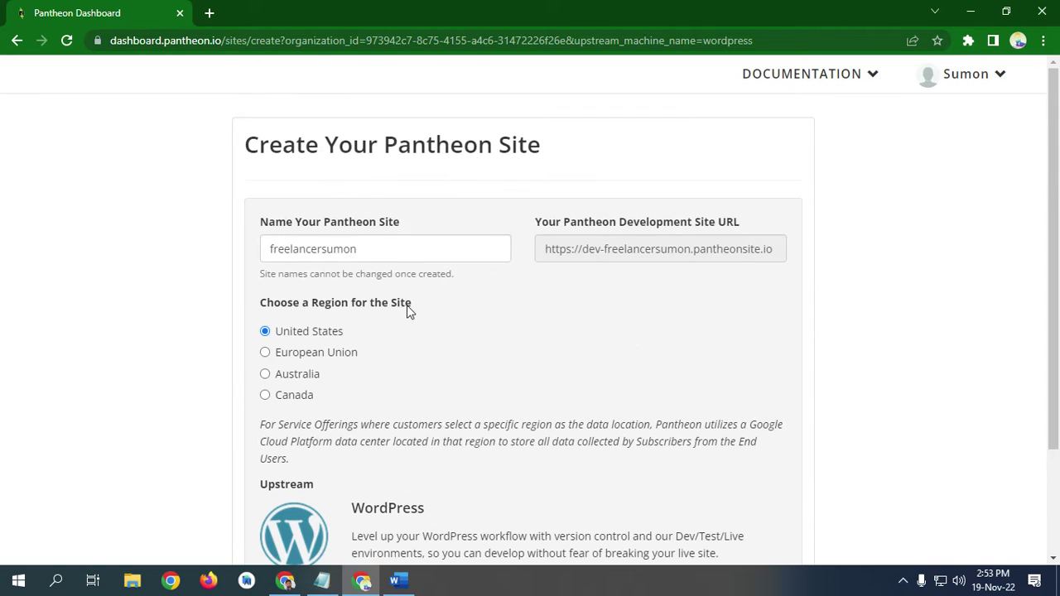
left_click(319, 254)
left_click_drag(364, 253, 254, 253)
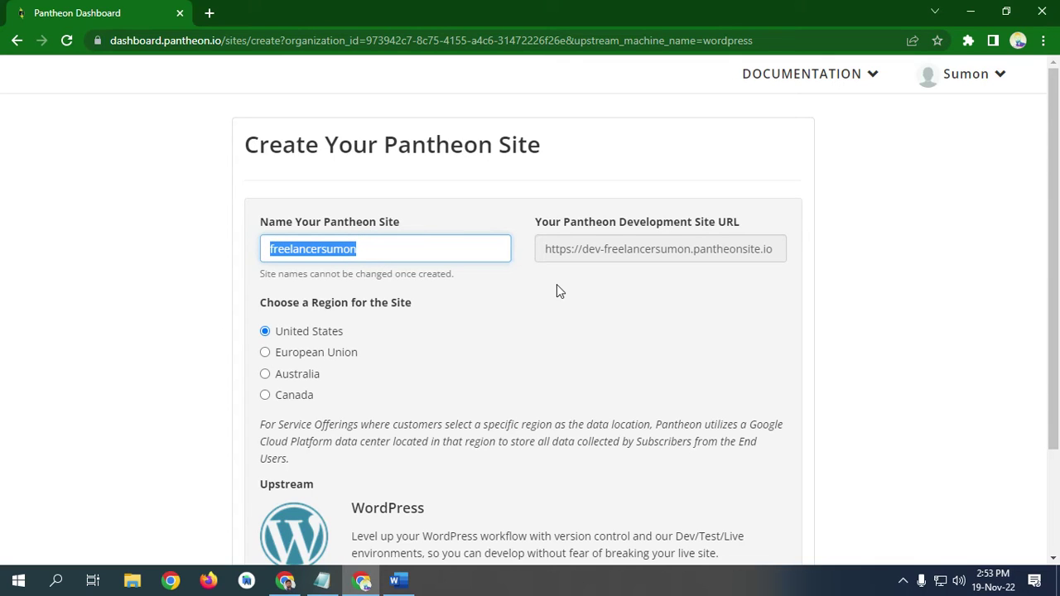
type("BD")
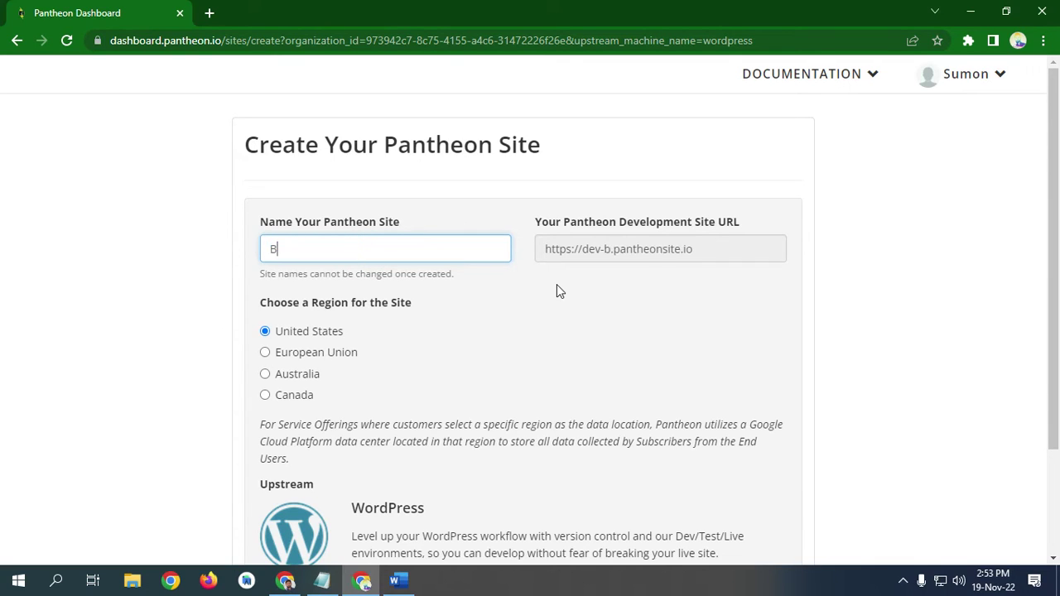
key("BackSpace")
key("BackSpace")
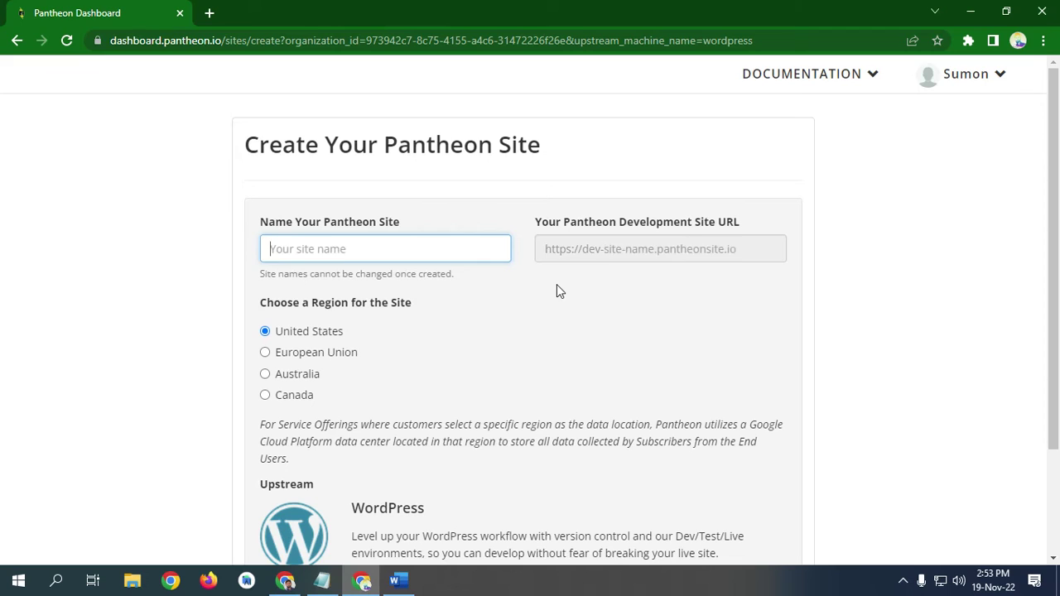
type("bditfarmshop")
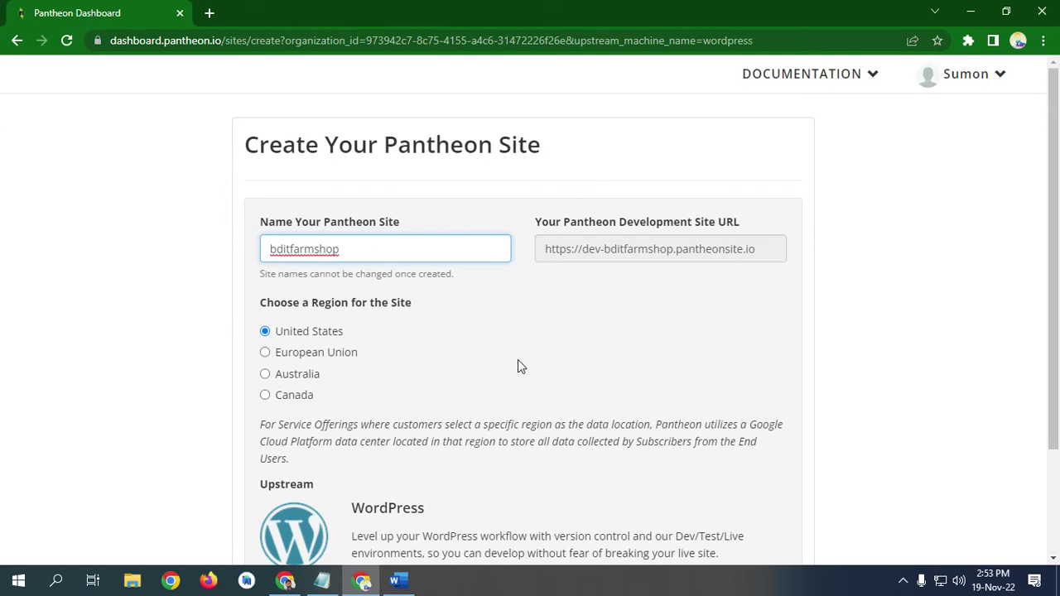
scroll(524, 361, "down", 2)
left_click(277, 522)
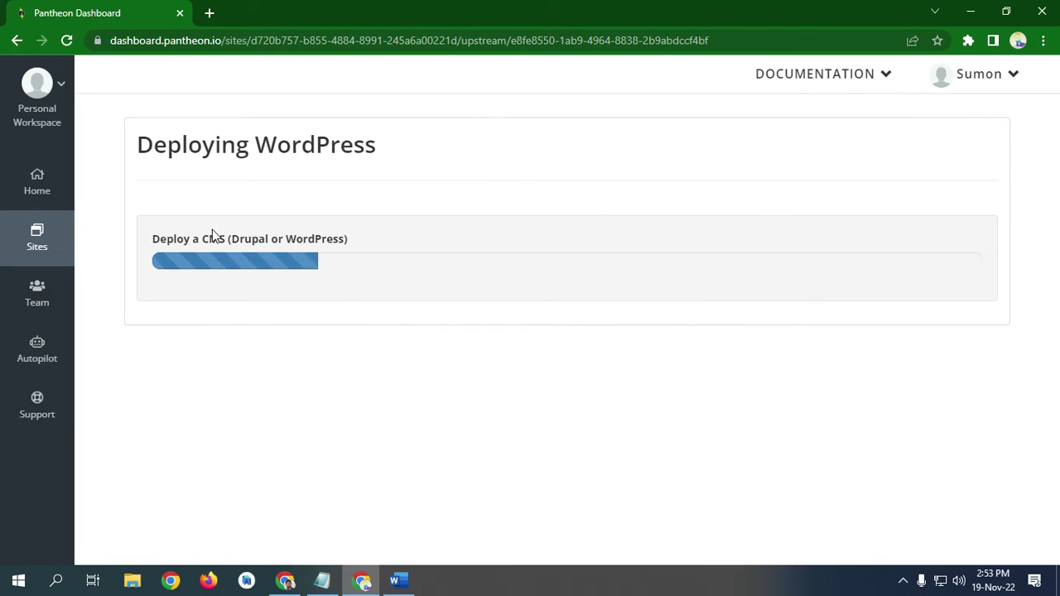
left_click(903, 583)
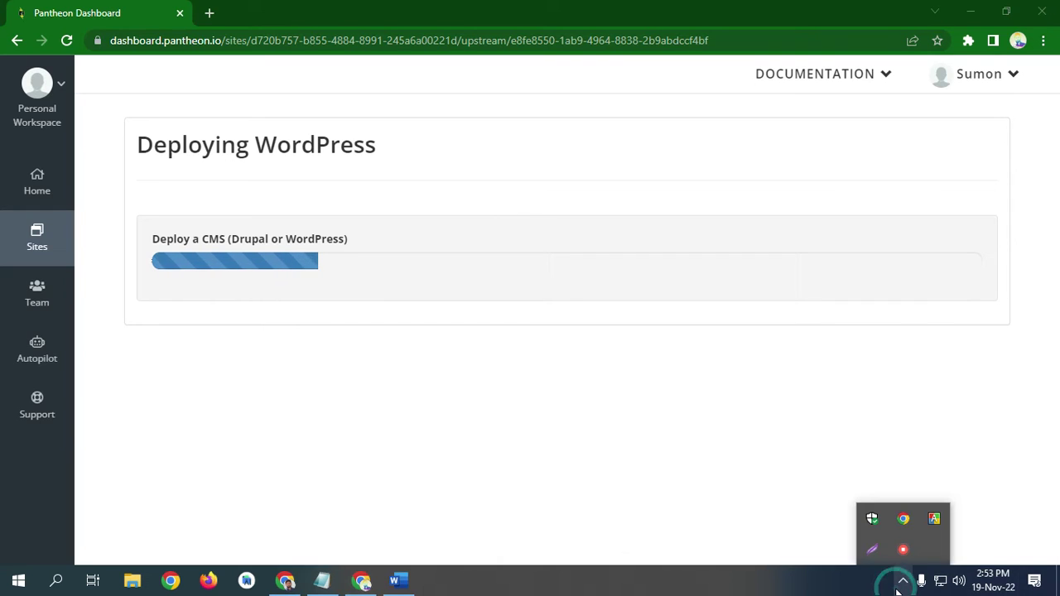
left_click(825, 586)
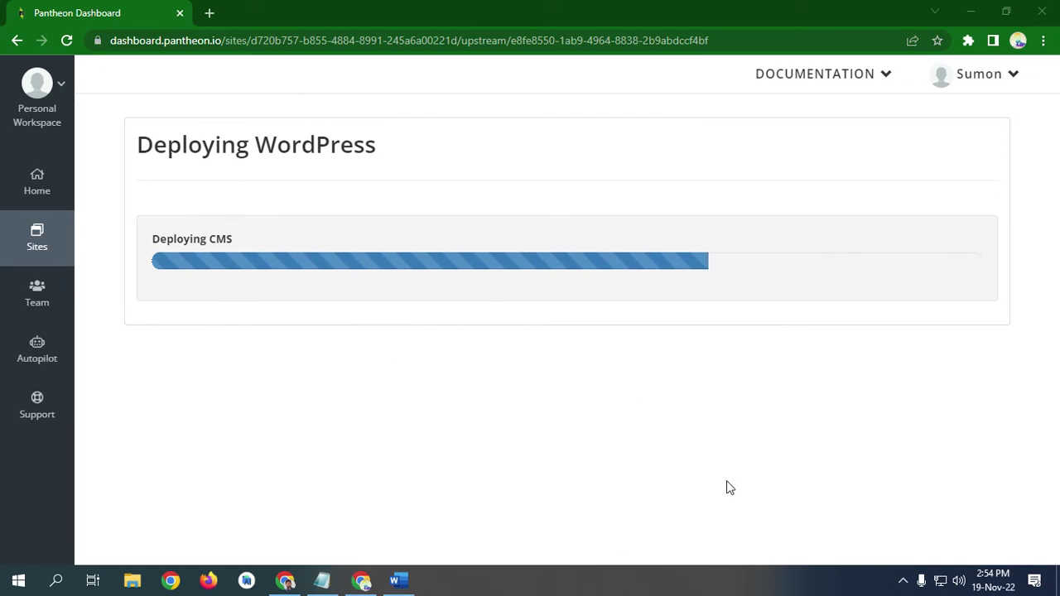
left_click(902, 580)
left_click(904, 550)
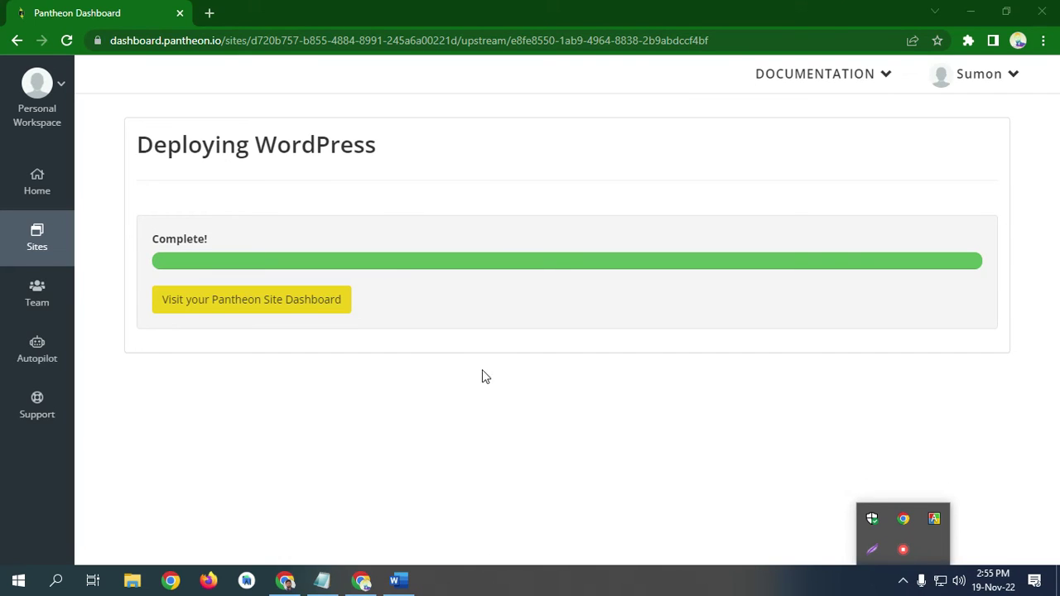
Step: Open the deployed site's dashboard and visit its development site
left_click(256, 316)
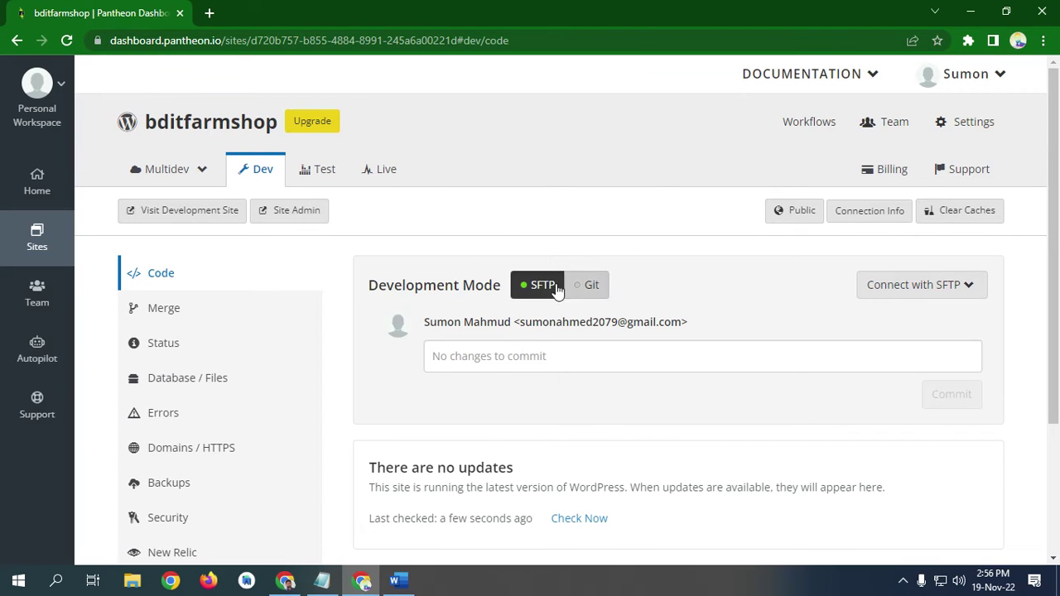
left_click(210, 217)
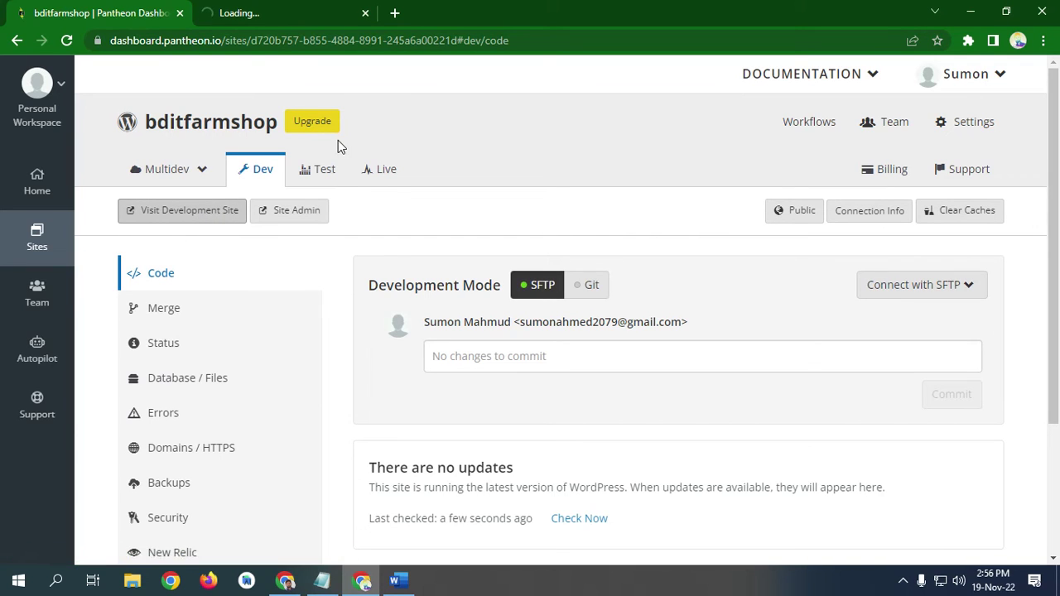
left_click(222, 7)
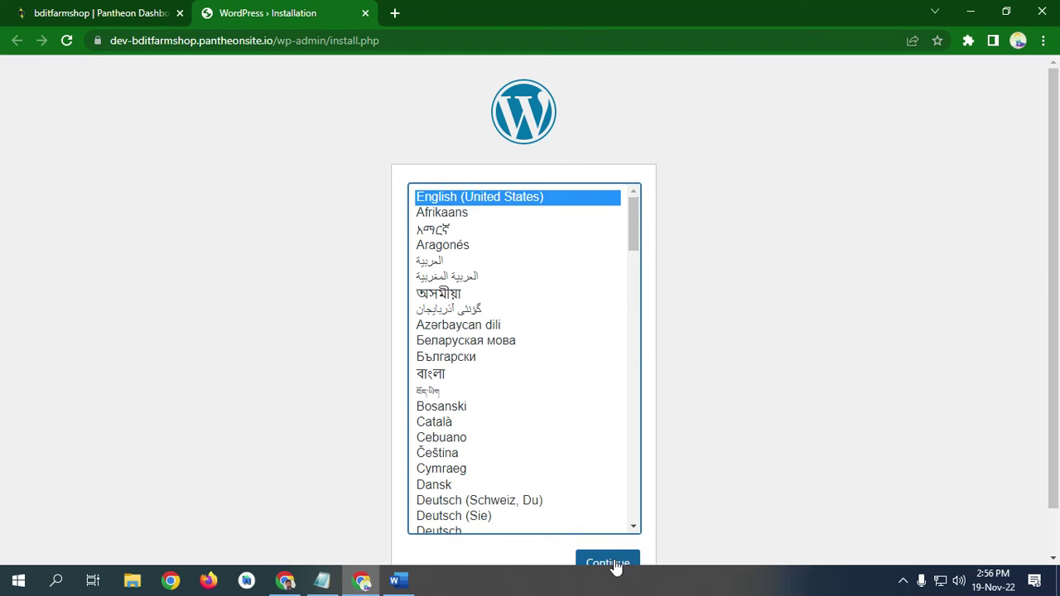
Step: Continue the WordPress installation in English (United States) and enter IT Farm Shop as the site title
scroll(3, 371, "down", 1)
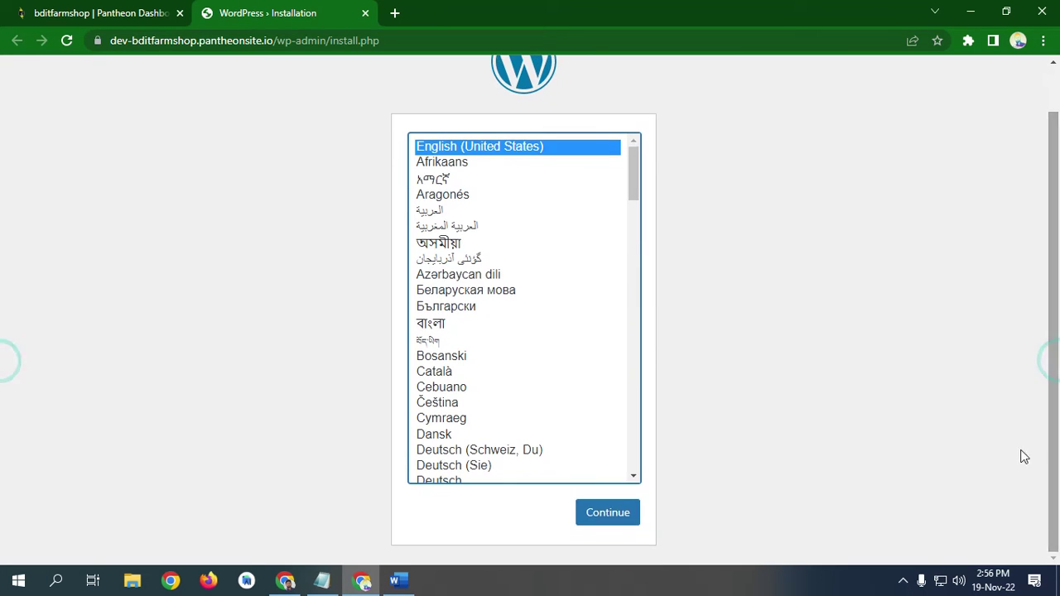
left_click(599, 514)
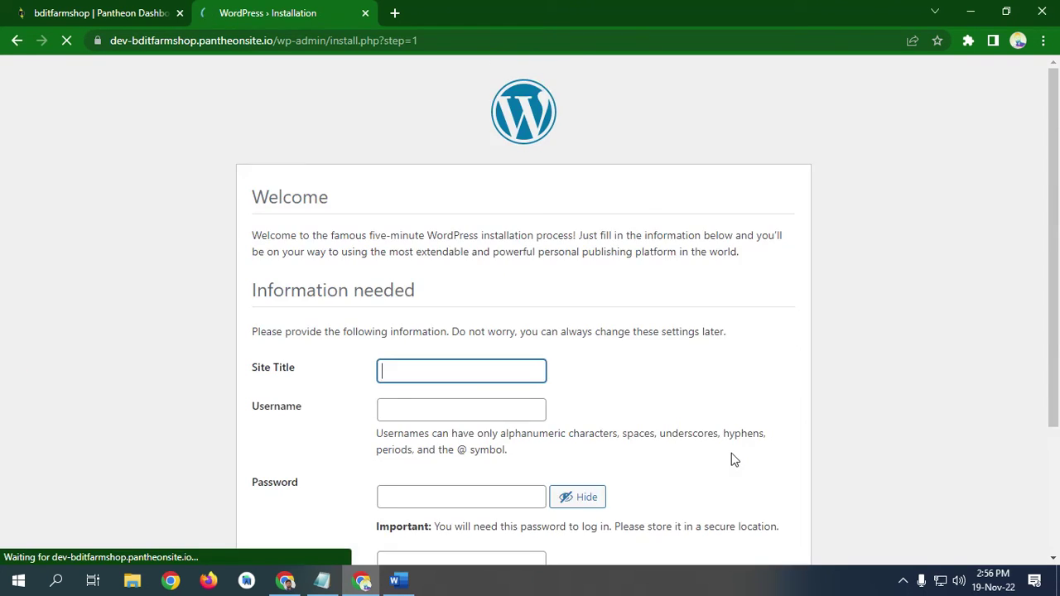
scroll(447, 372, "down", 1)
left_click(401, 292)
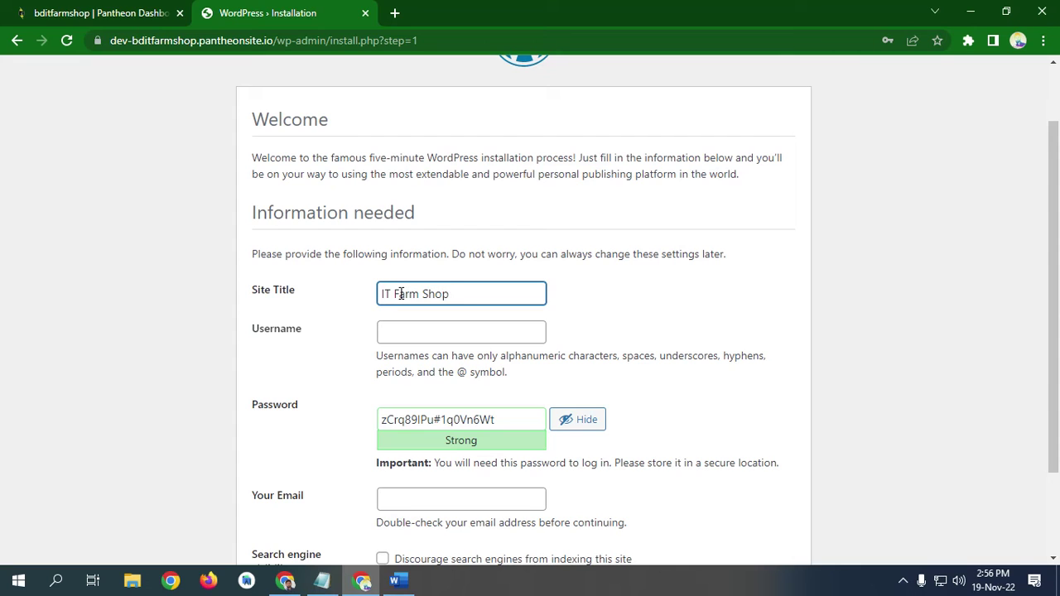
Step: Set the WordPress username to Admin and record that username with the generated account password in the open Notepad notes
left_click(397, 326)
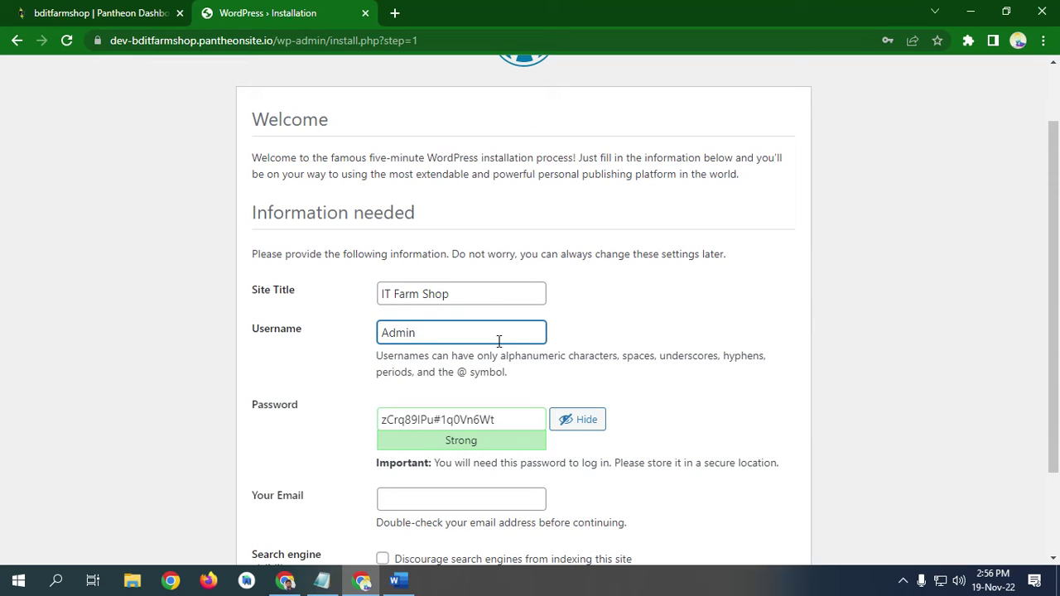
left_click_drag(504, 421, 369, 417)
key("ctrl+c")
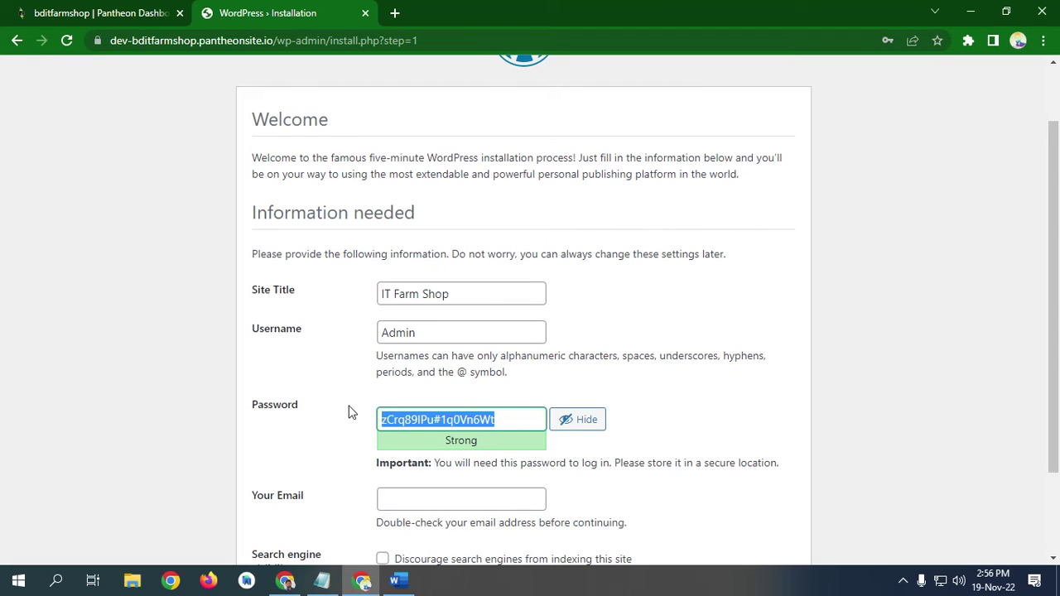
left_click(323, 580)
left_click(551, 383)
key("Return")
key("Return")
key("ctrl+v")
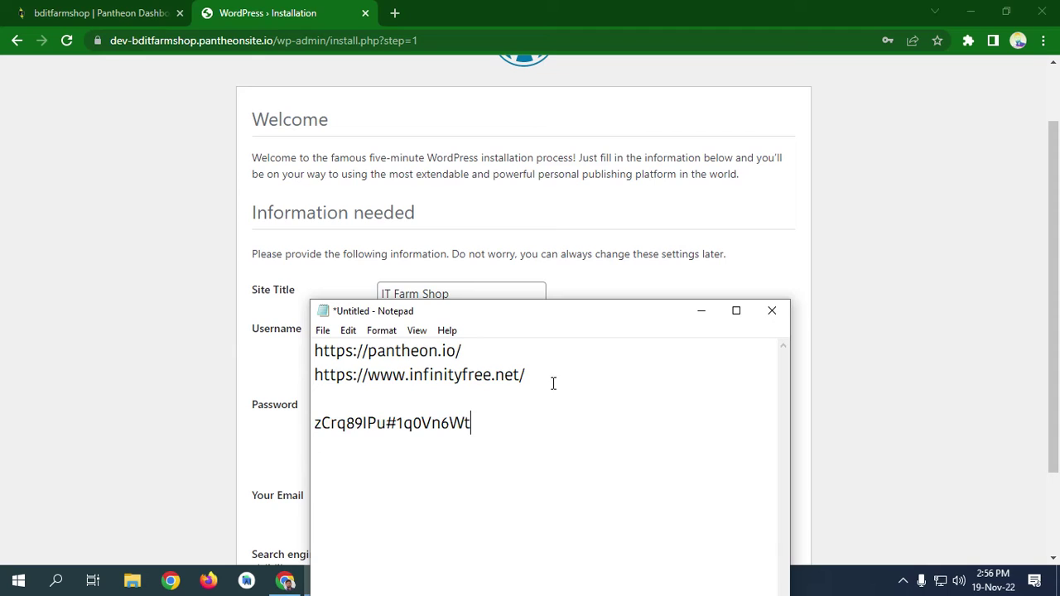
left_click(386, 402)
type("Admin")
left_click(703, 312)
Step: Fill in the owner's email address, discourage search engines from indexing the site, and install WordPress
scroll(502, 324, "down", 2)
left_click(441, 384)
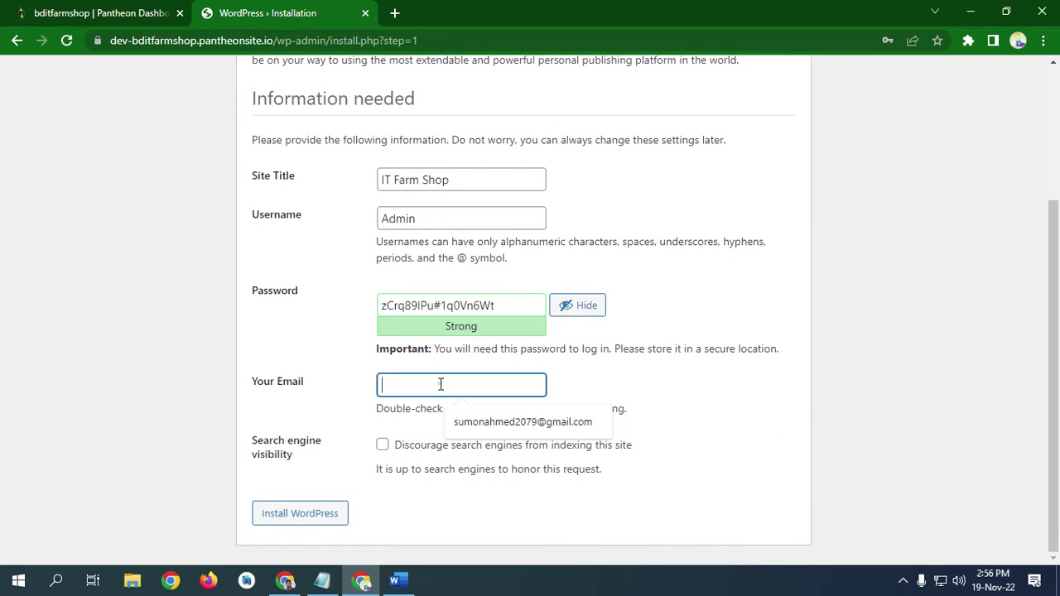
left_click(543, 423)
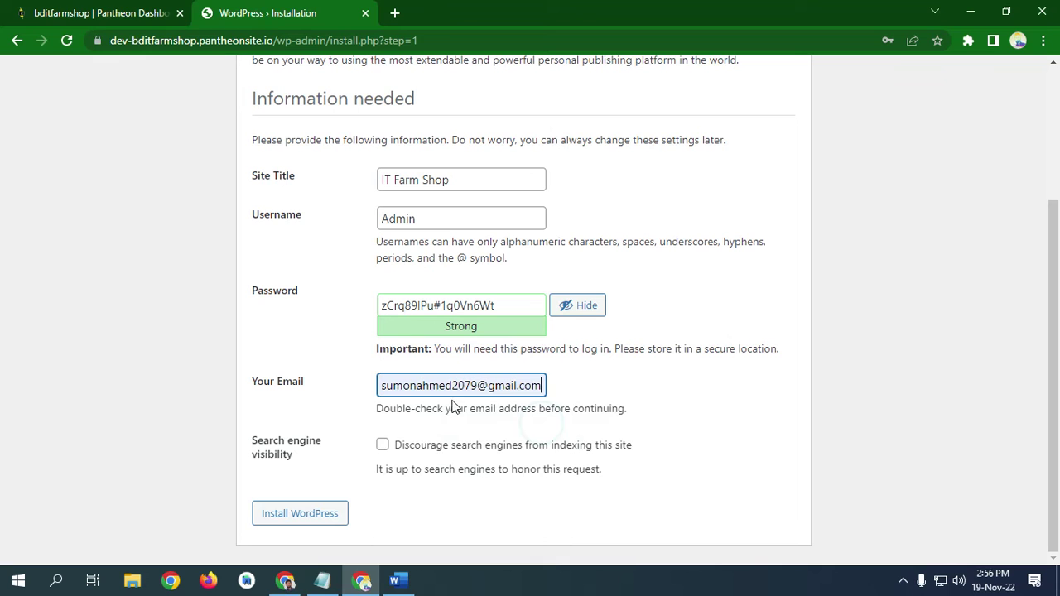
left_click(382, 445)
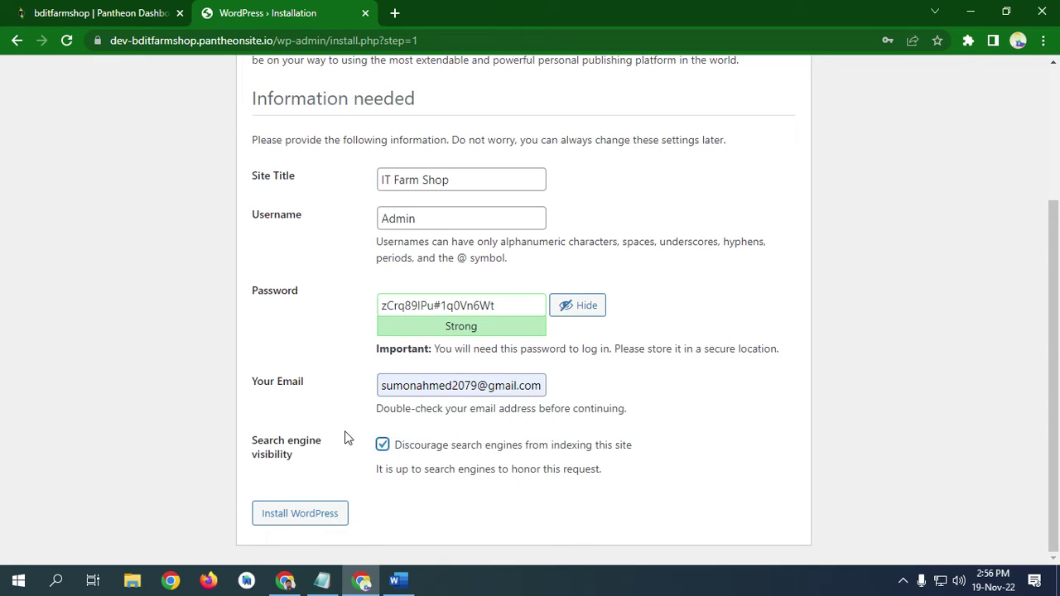
left_click(308, 519)
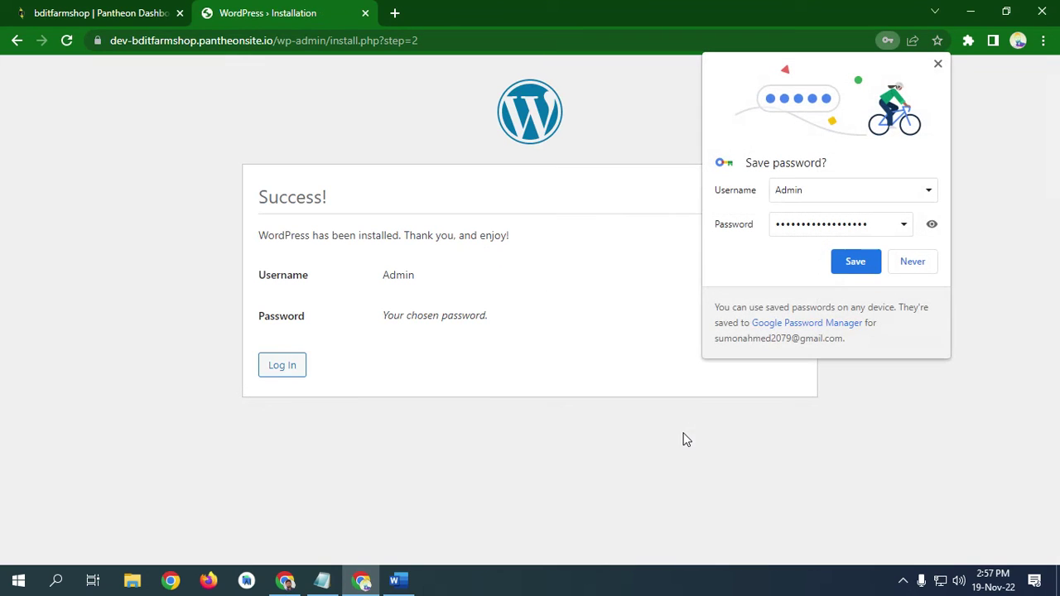
Step: Save the Admin credentials in the browser and log in to the WordPress site with Remember Me enabled
left_click(862, 263)
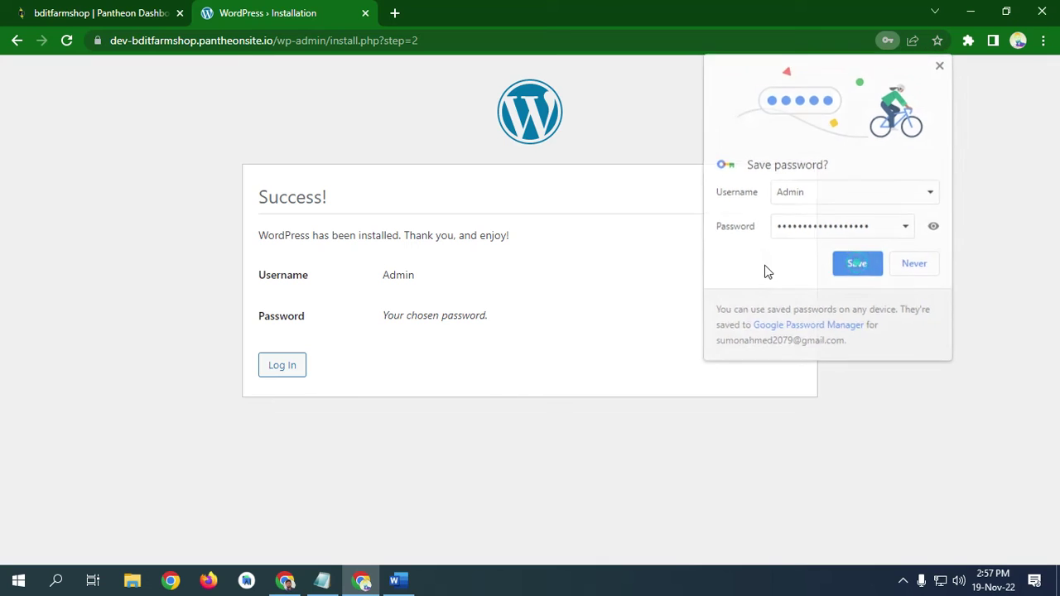
left_click(297, 370)
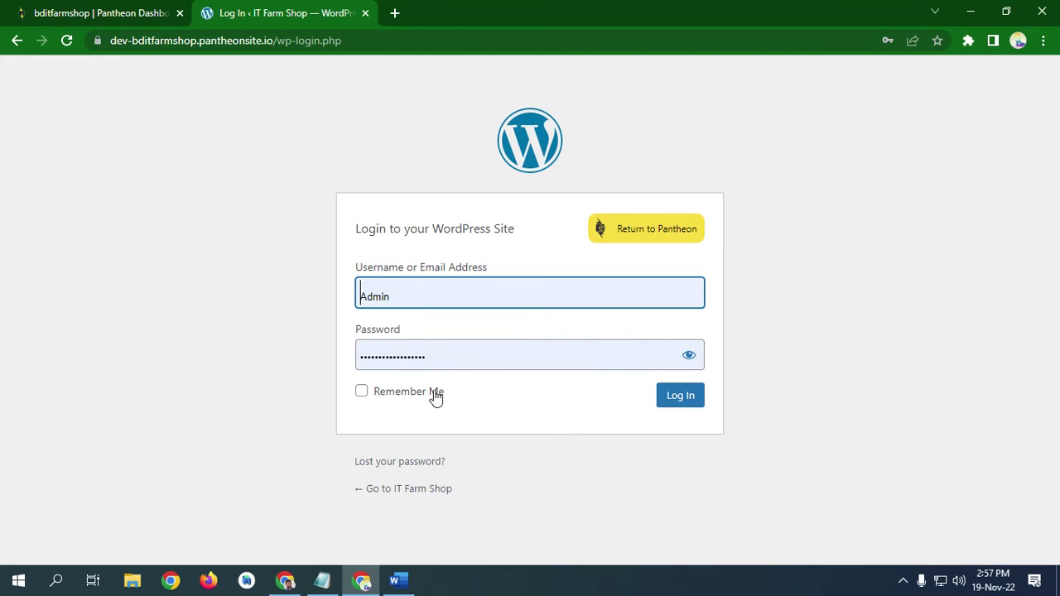
left_click(362, 393)
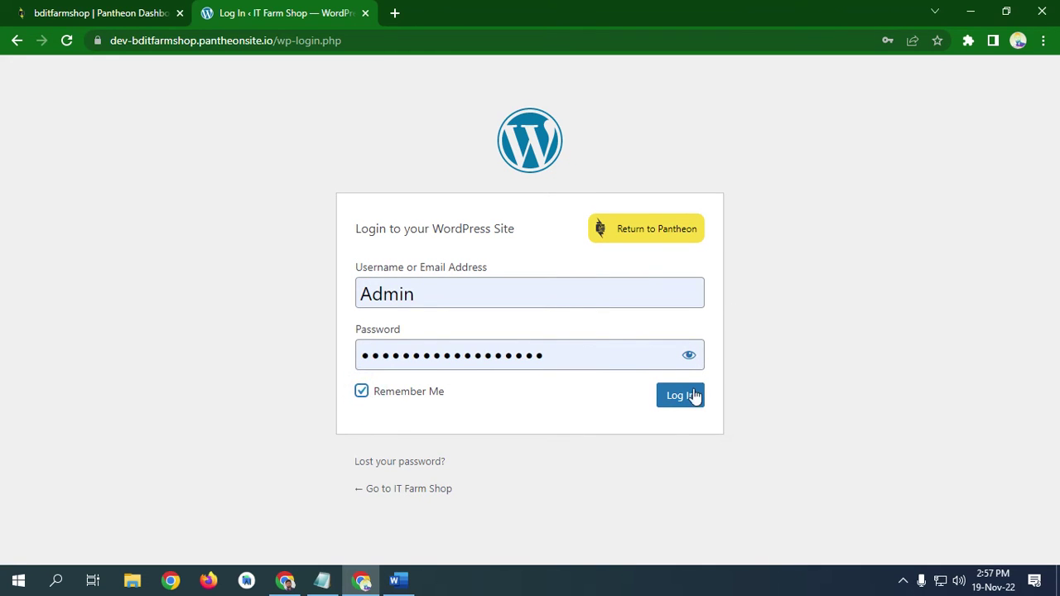
left_click(689, 358)
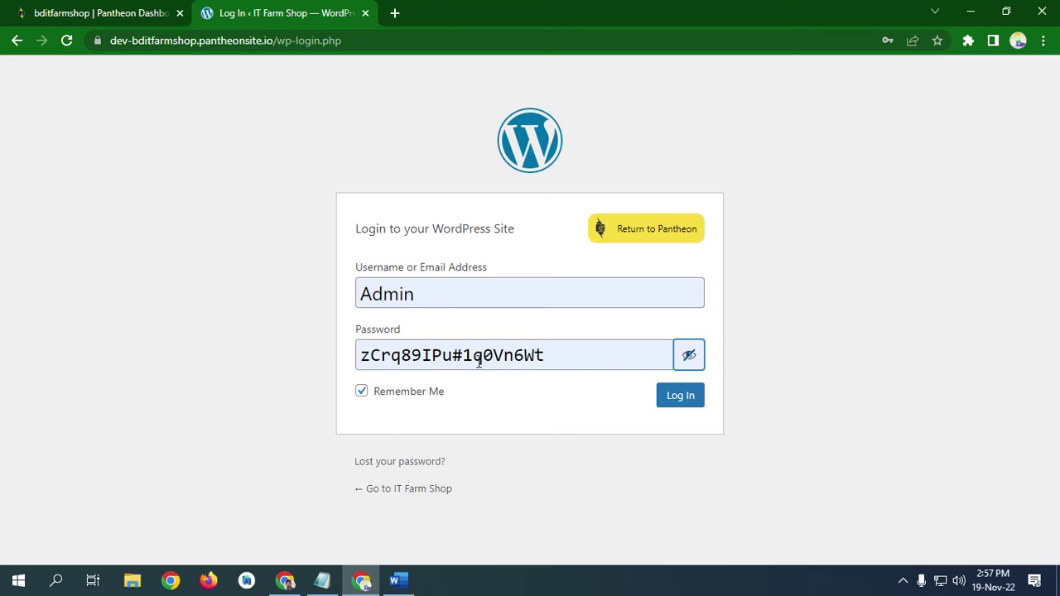
left_click(690, 357)
left_click(682, 396)
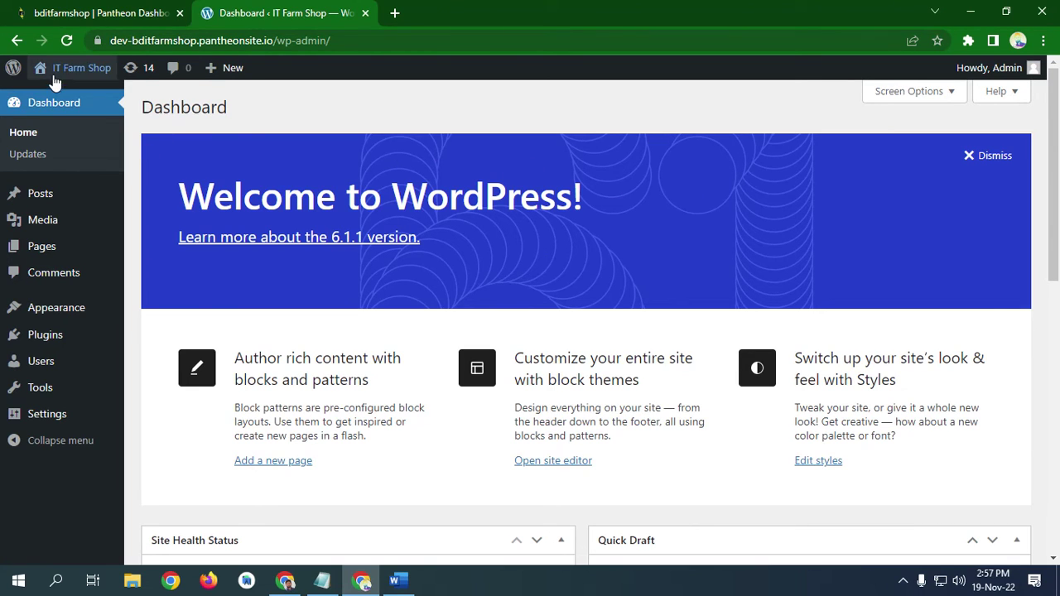
mouse_move(85, 78)
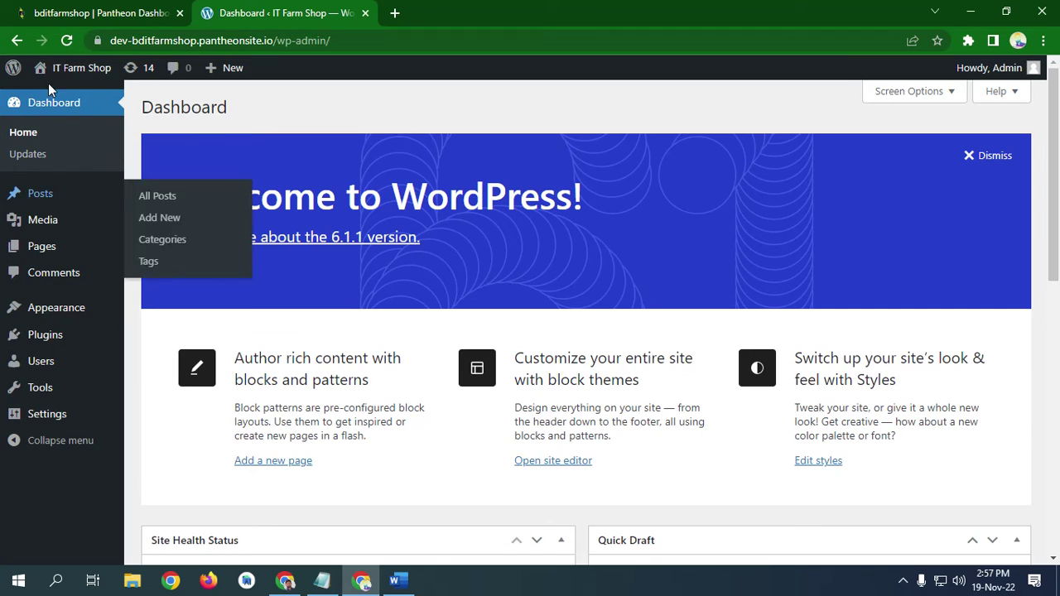
mouse_move(45, 334)
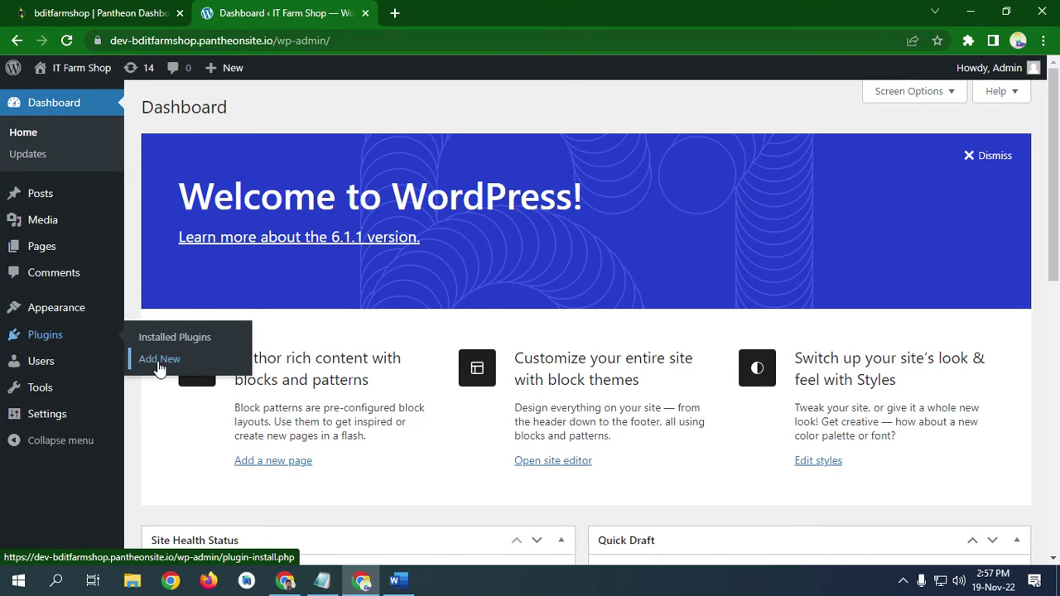
left_click(159, 362)
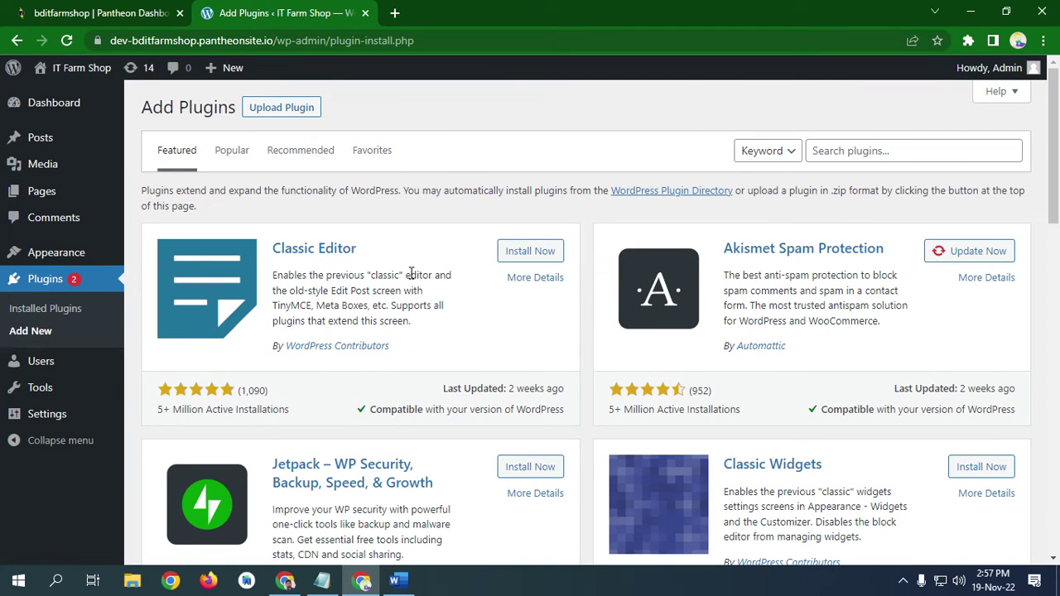
left_click(860, 148)
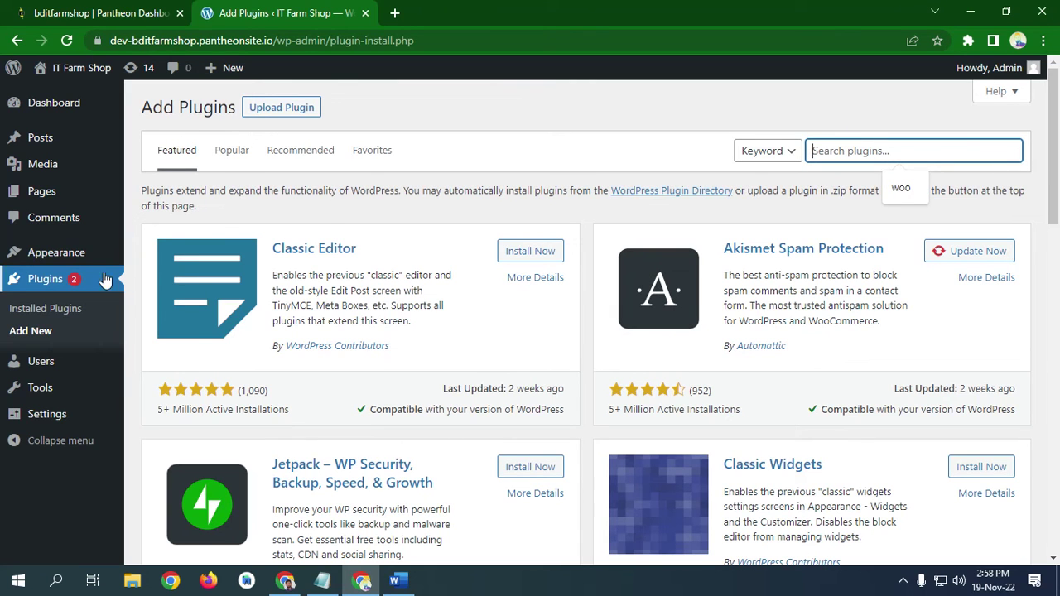
Step: Delete the installed Akismet and Hello Dolly plugins together with a bulk action
left_click(68, 282)
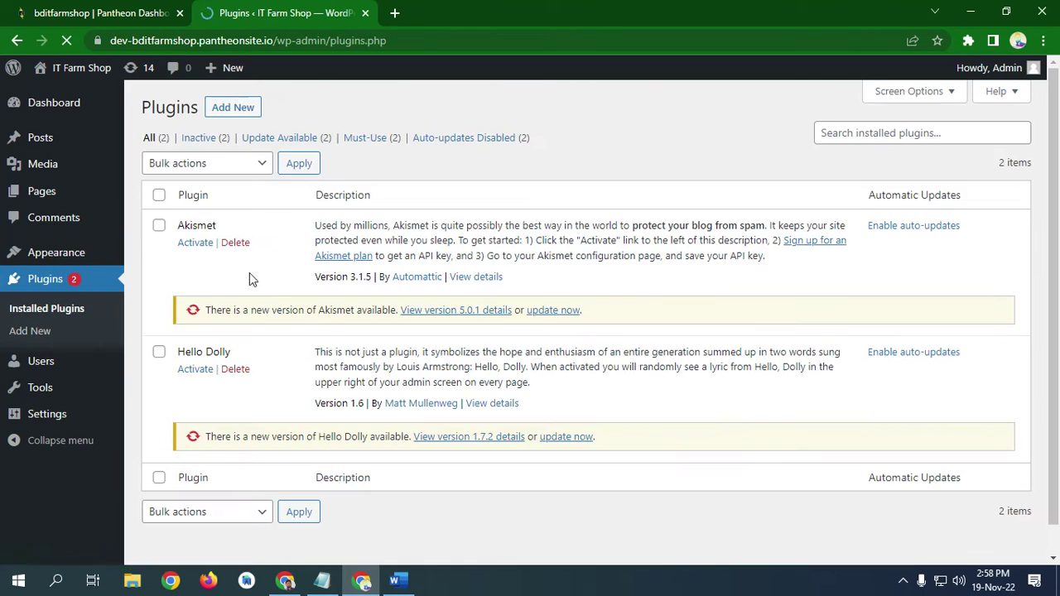
left_click(160, 227)
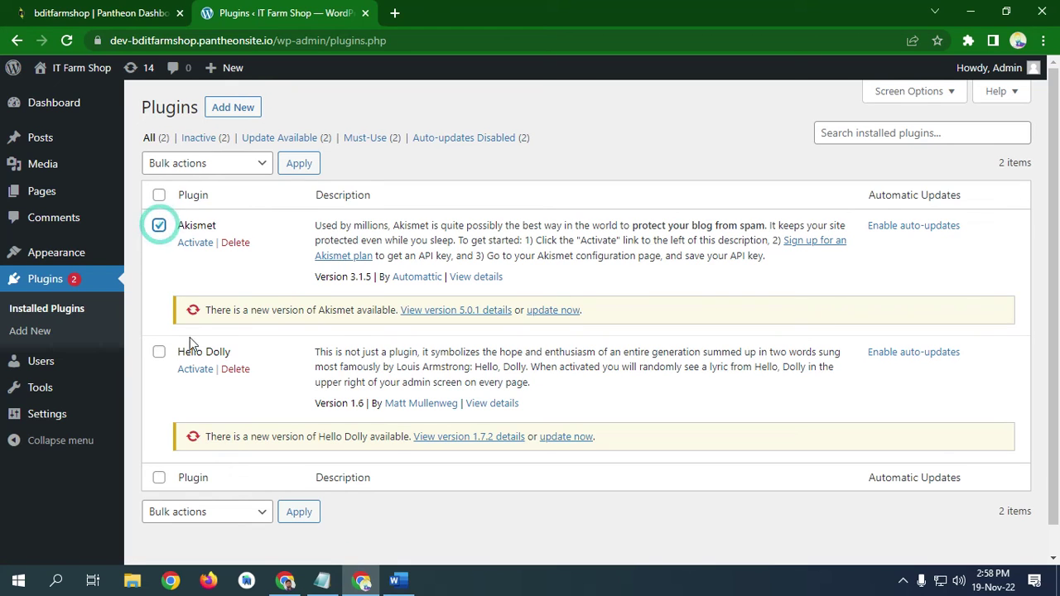
left_click(159, 352)
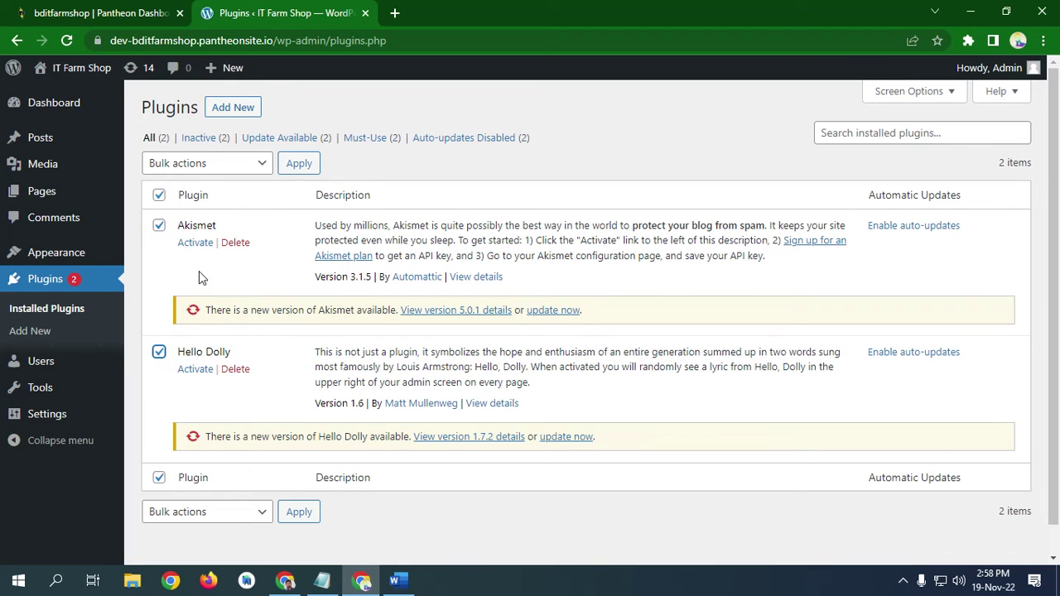
left_click(252, 165)
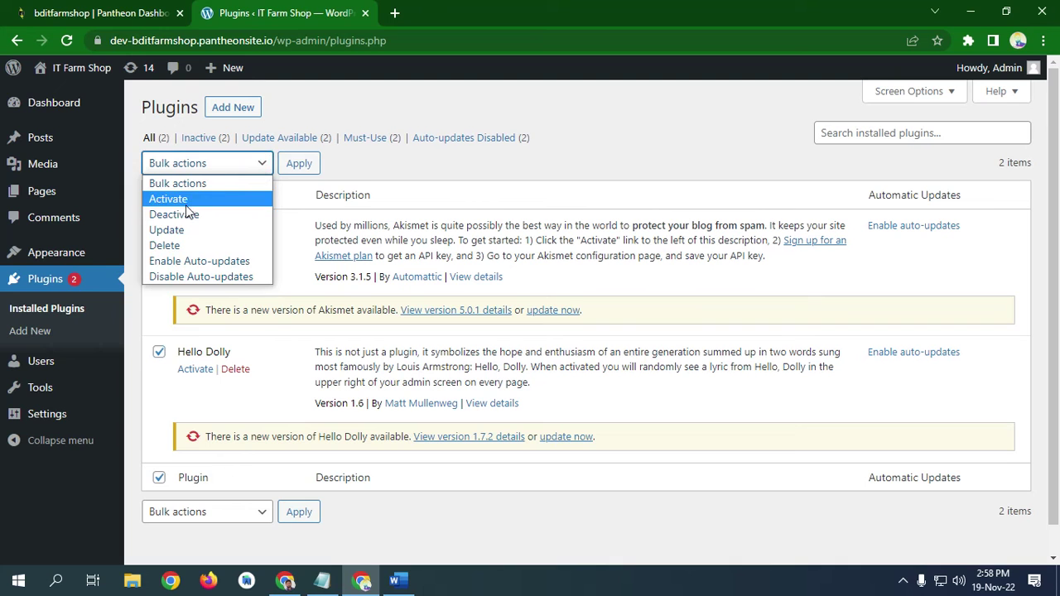
left_click(165, 245)
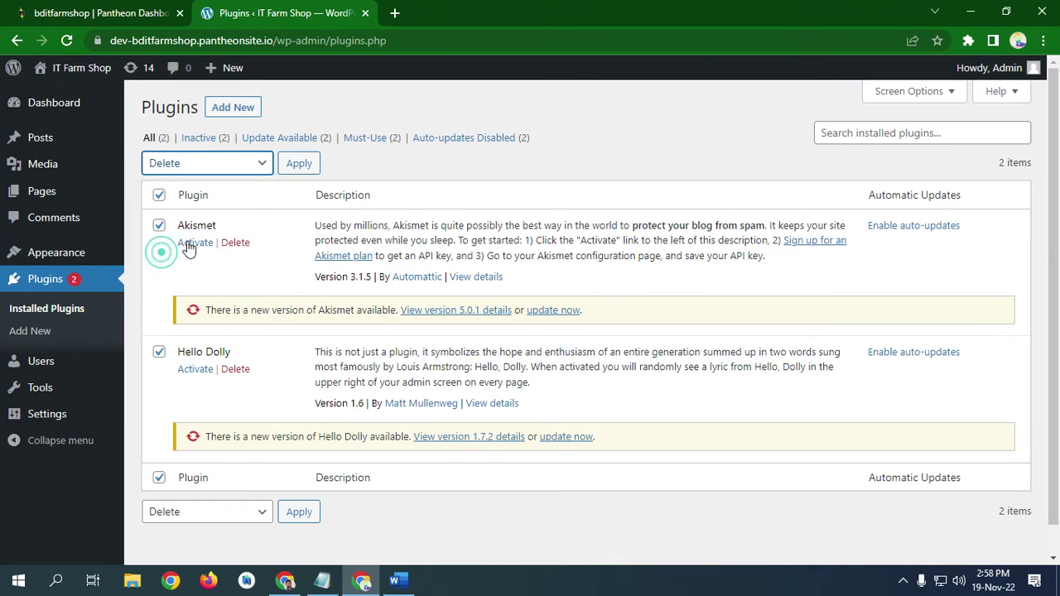
left_click(298, 163)
left_click(606, 143)
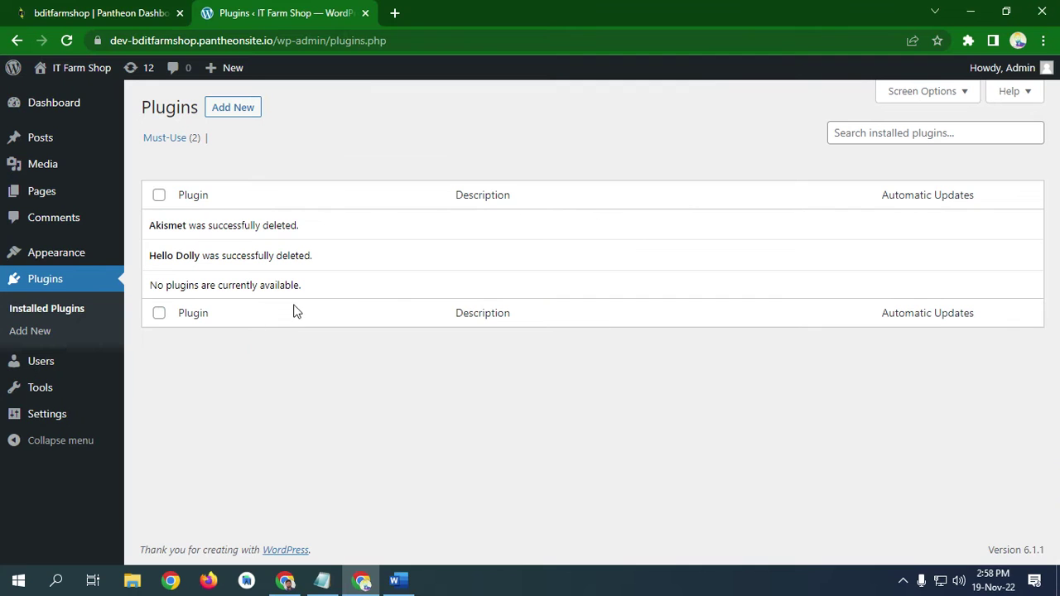
Step: Search the new plugins for Starter Template, then install and activate Starter Templates by Brainstorm Force
left_click(52, 284)
left_click(236, 110)
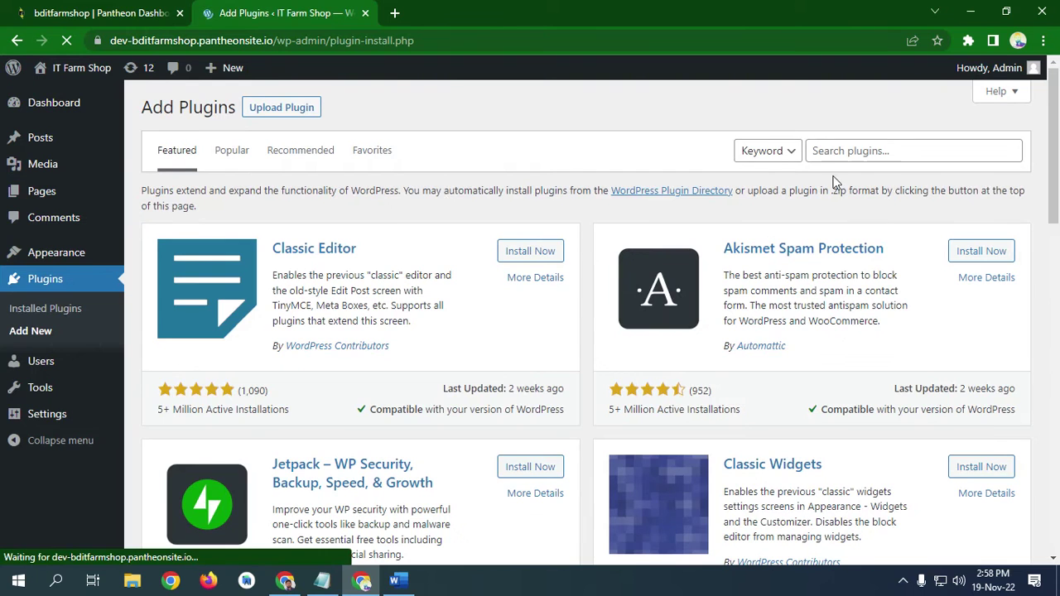
left_click(843, 149)
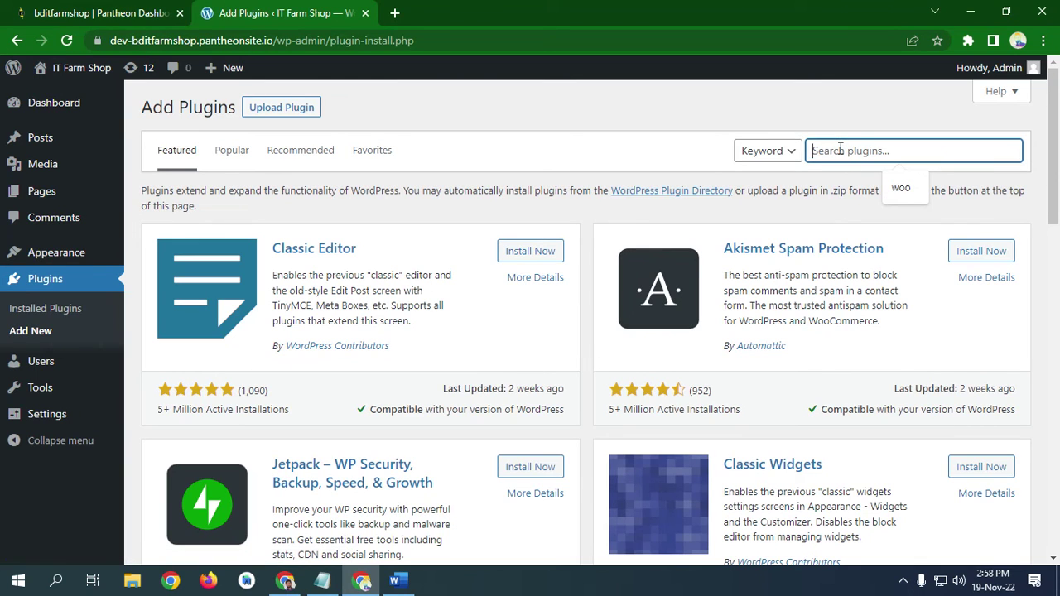
type("Starter Template")
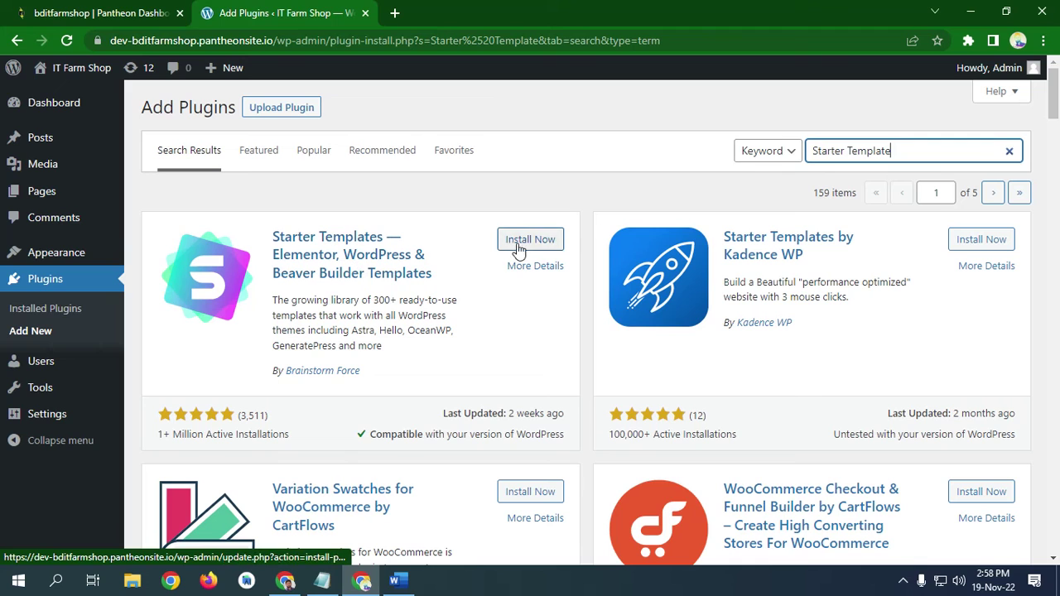
left_click(545, 242)
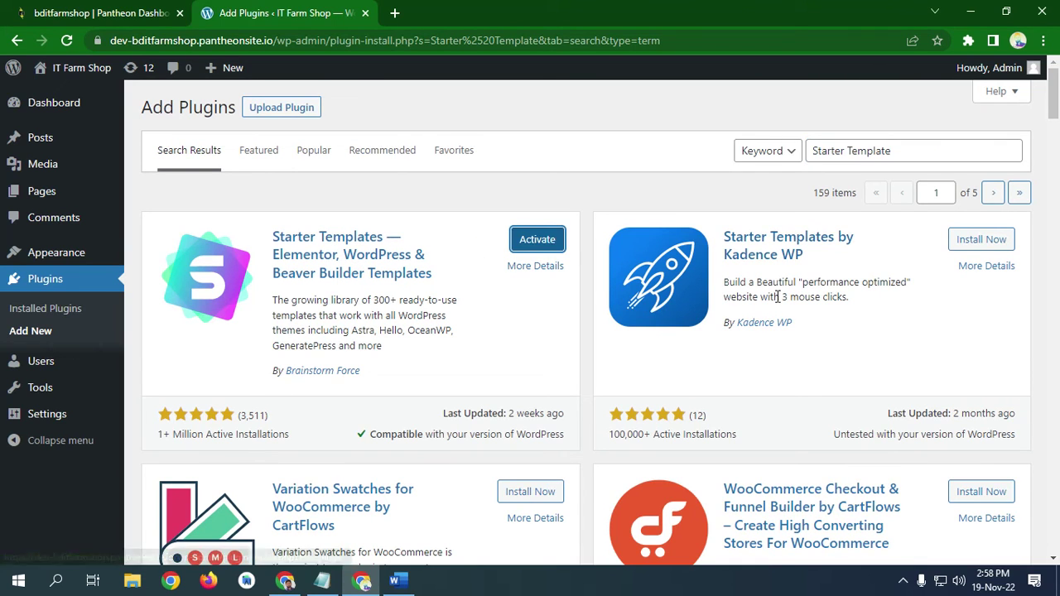
left_click(534, 241)
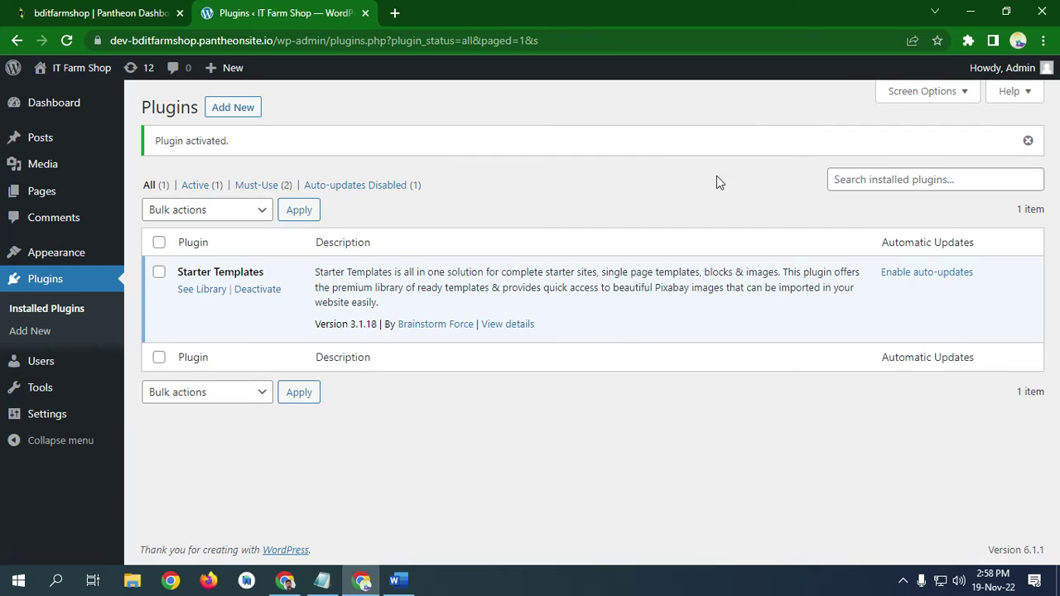
Step: Search the new plugins for Conditional Payment, then install and activate Conditional Payments for WooCommerce
left_click(222, 116)
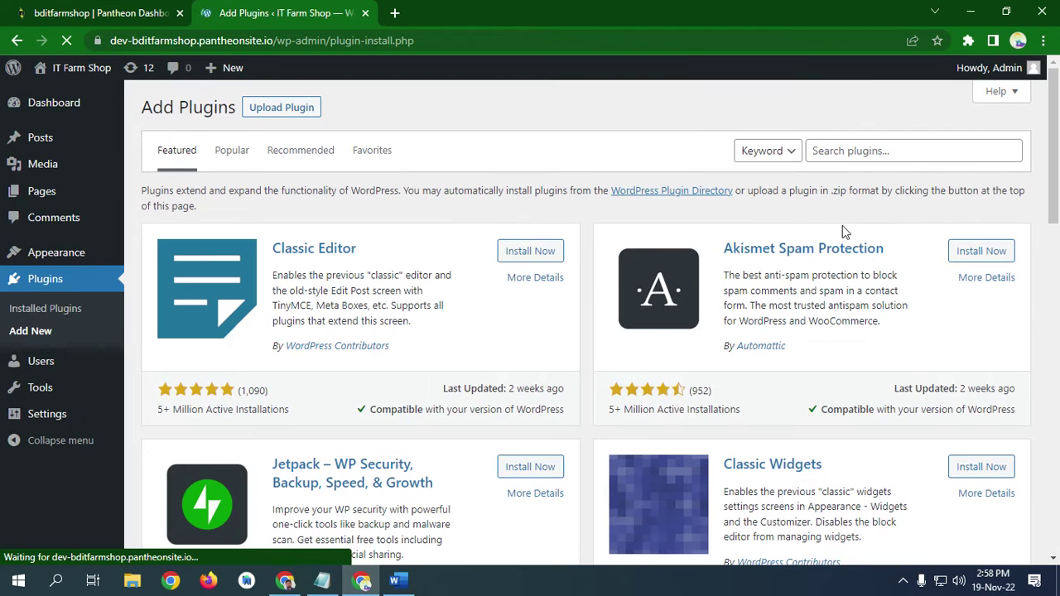
left_click(849, 152)
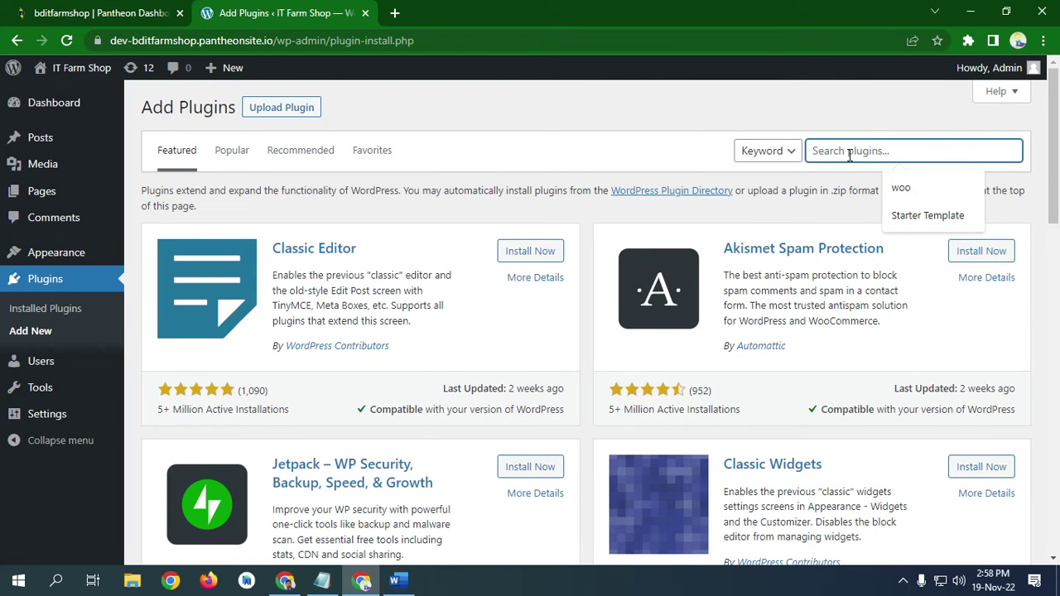
type("Conditional Payment")
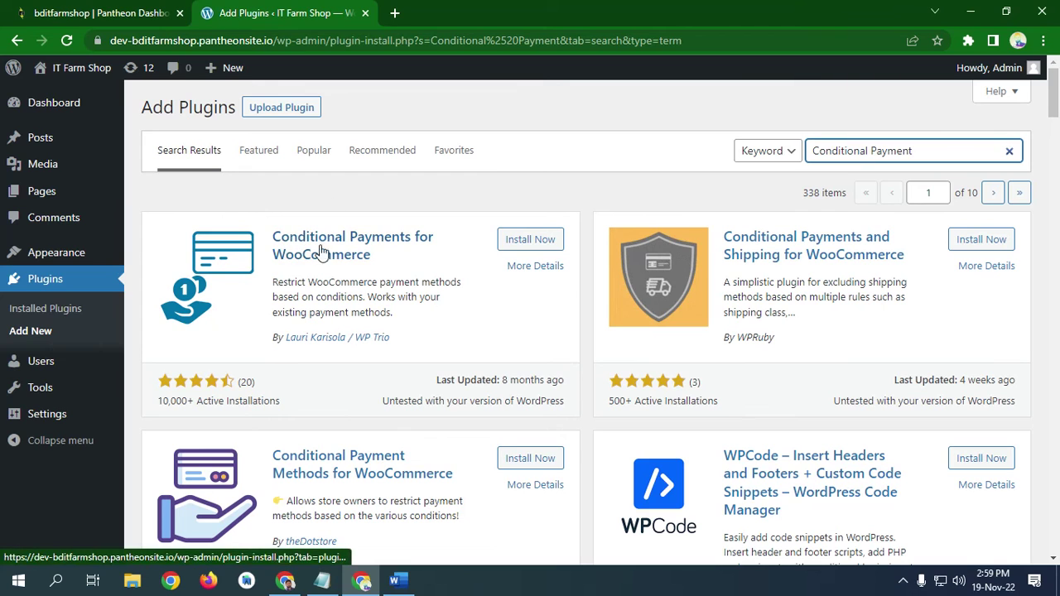
left_click(522, 239)
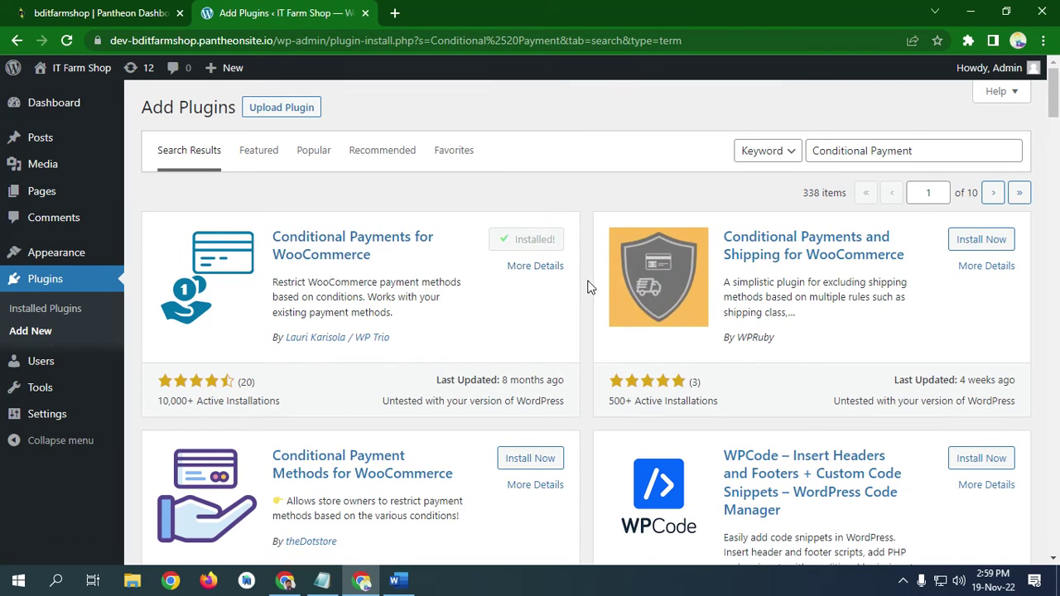
left_click(538, 239)
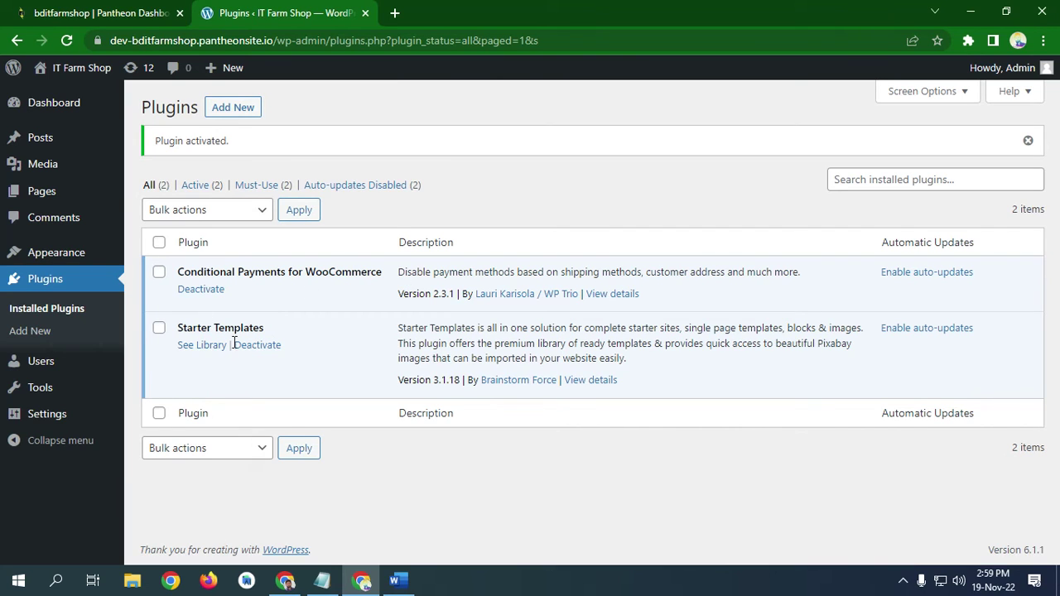
Step: Open the Starter Templates library from the installed plugins and start building the website
left_click(205, 346)
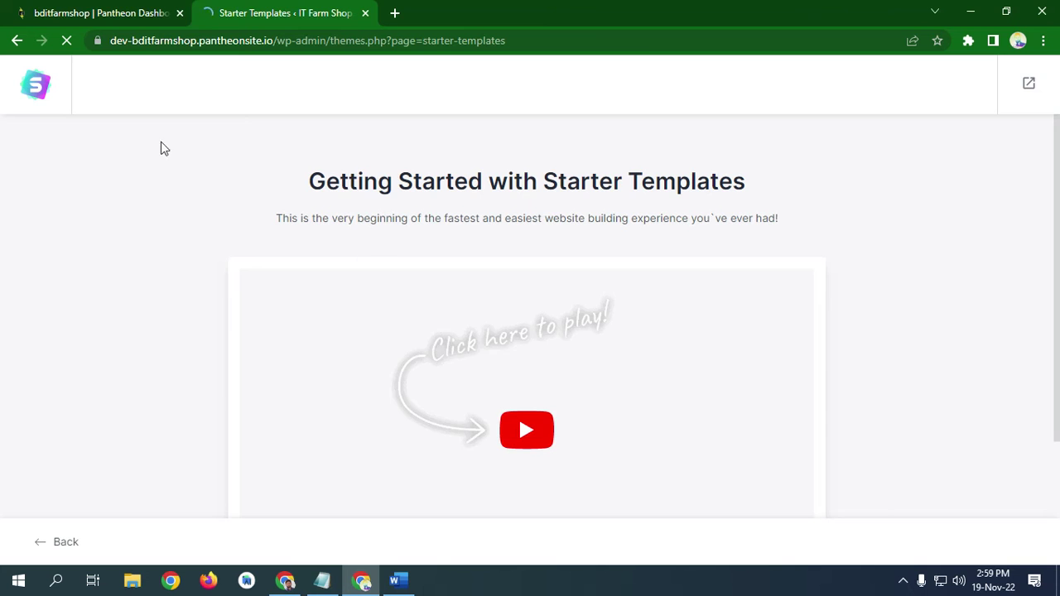
scroll(641, 274, "down", 2)
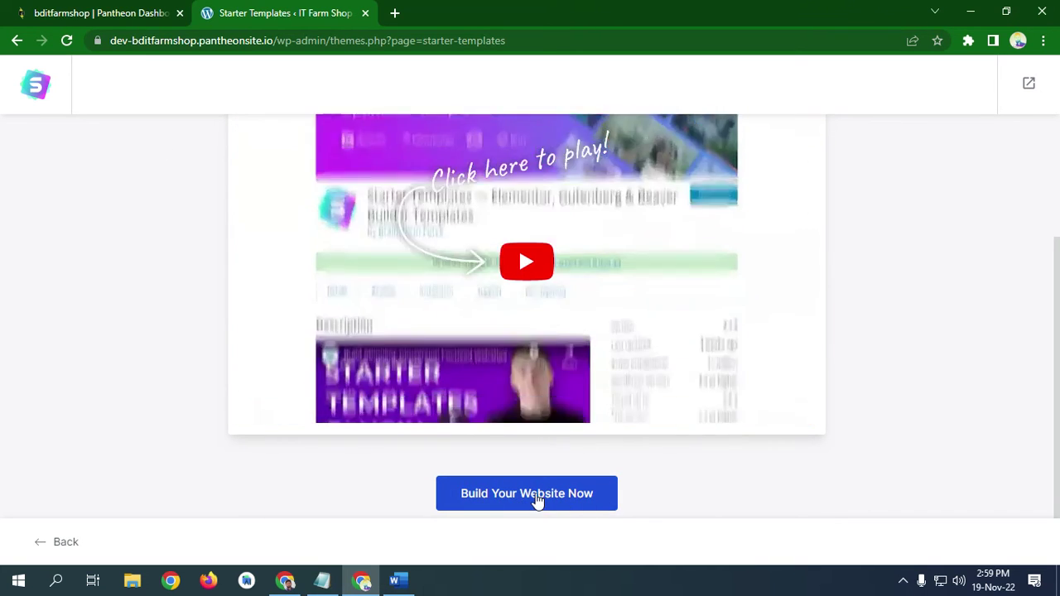
left_click(525, 499)
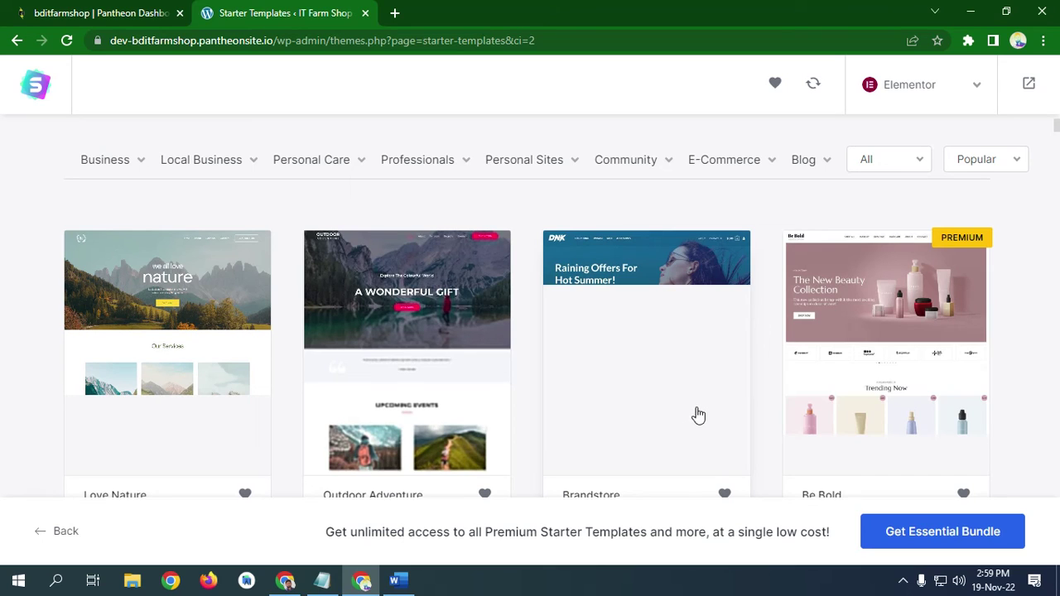
Step: Browse the Elementor starter templates and select the free Brandstore template for the website
scroll(696, 395, "down", 3)
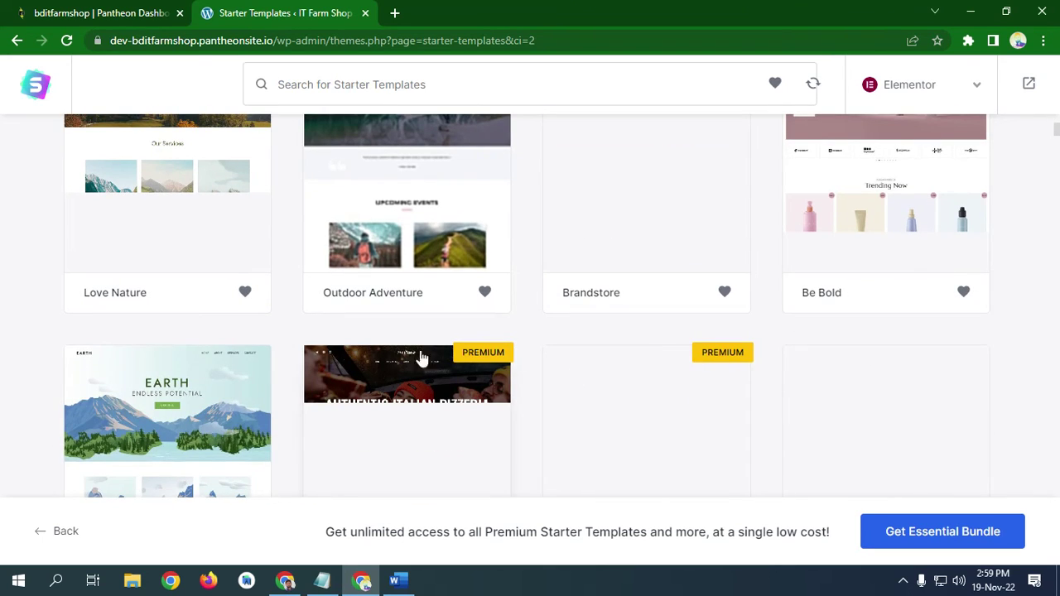
scroll(421, 356, "up", 5)
scroll(452, 331, "down", 3)
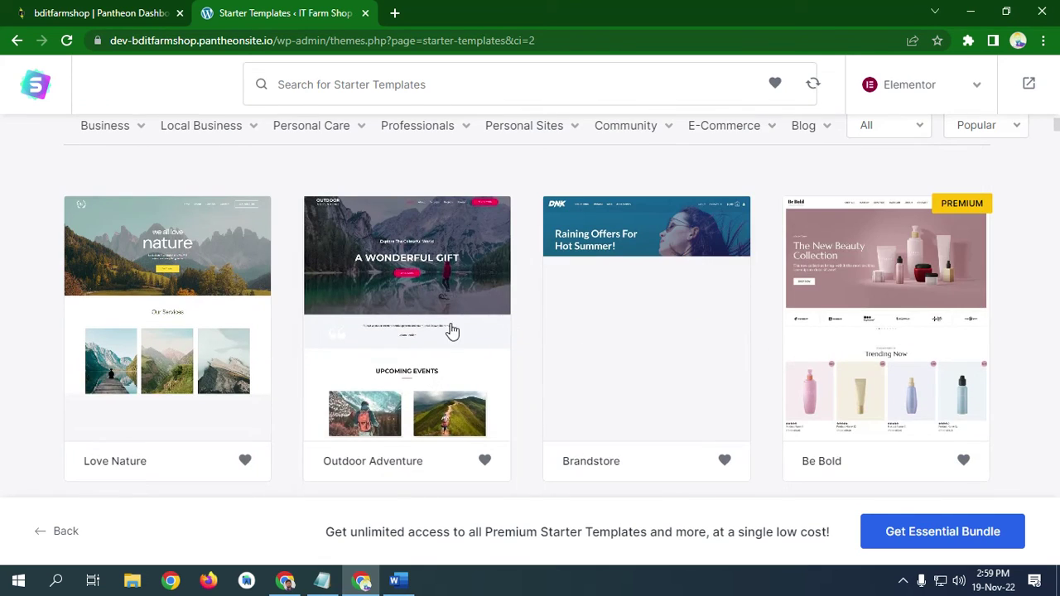
scroll(669, 332, "down", 1)
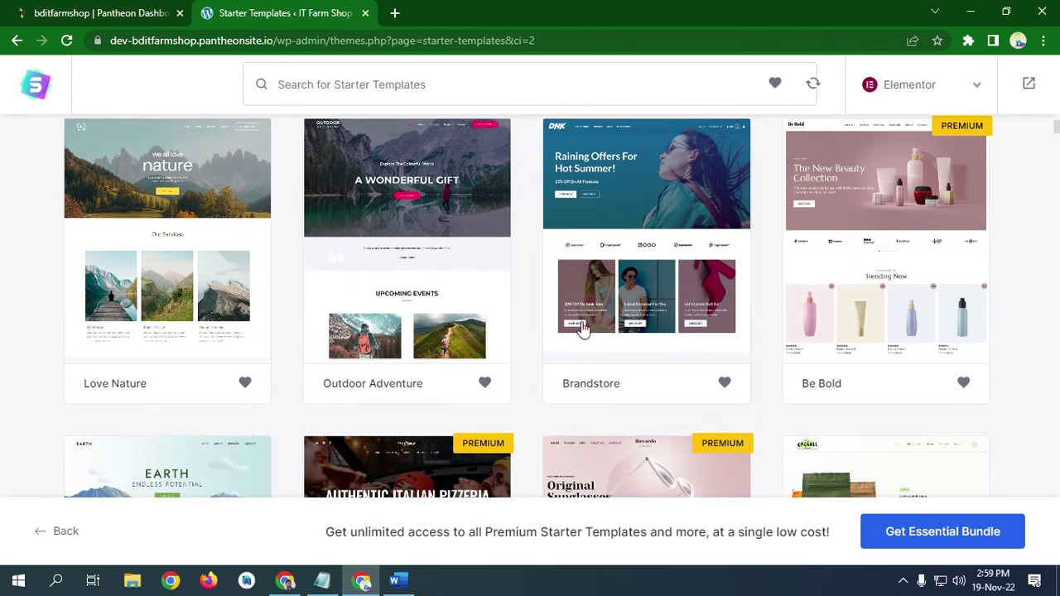
left_click(627, 319)
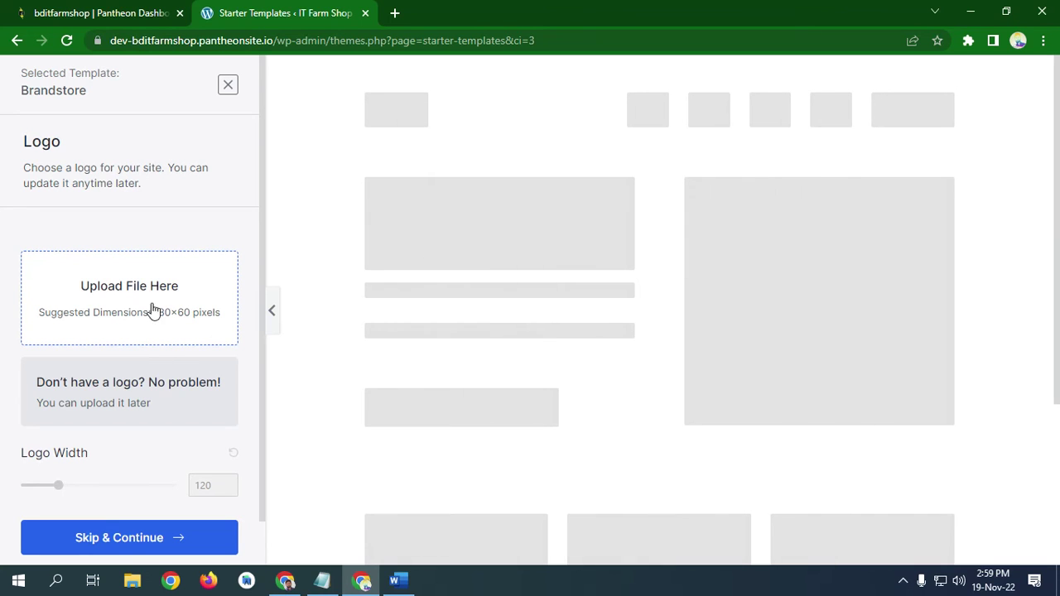
left_click(129, 308)
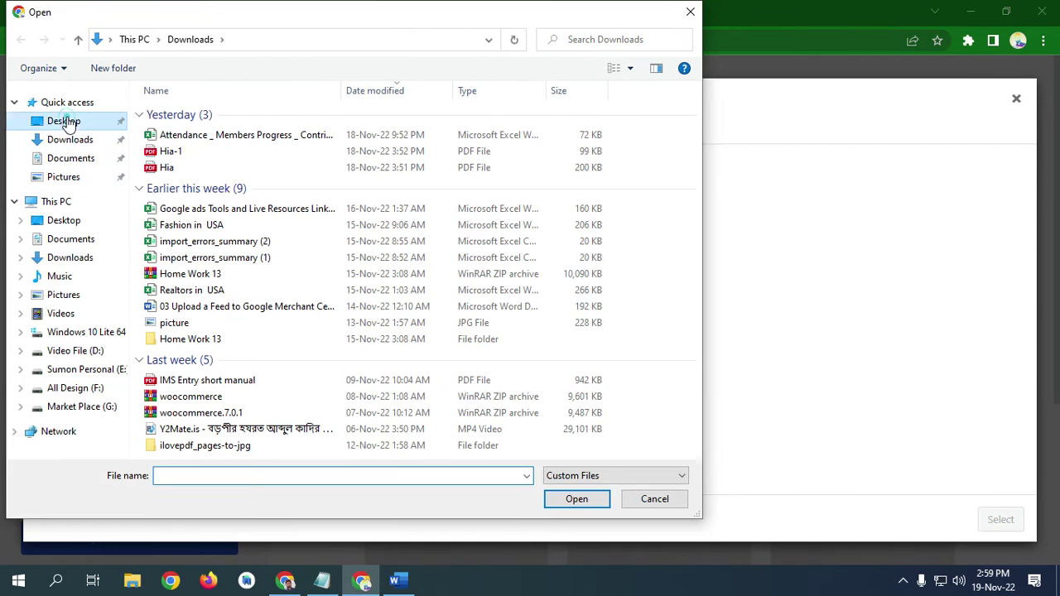
left_click(66, 122)
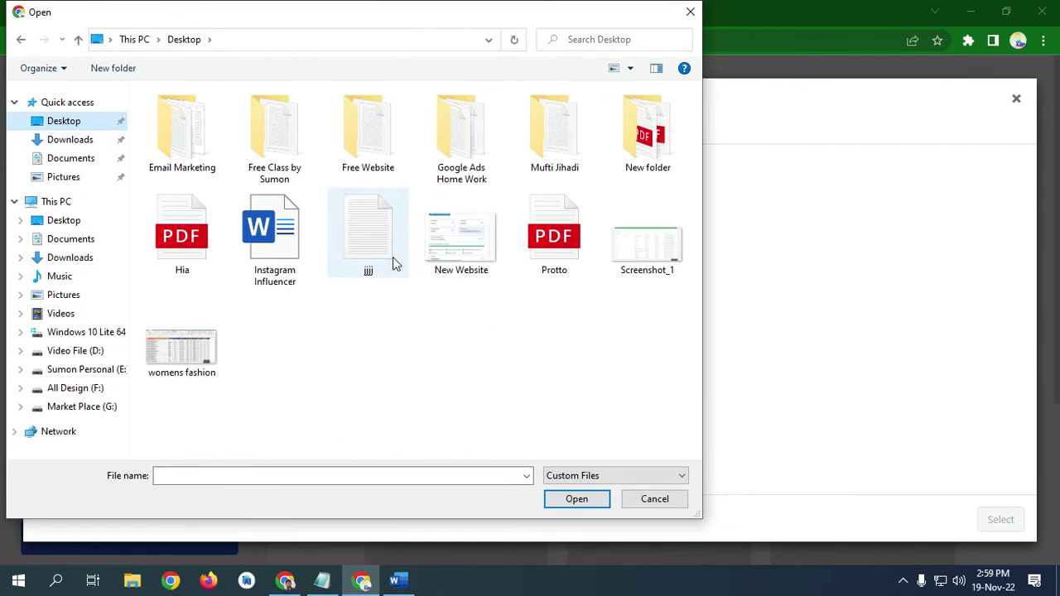
left_click(658, 500)
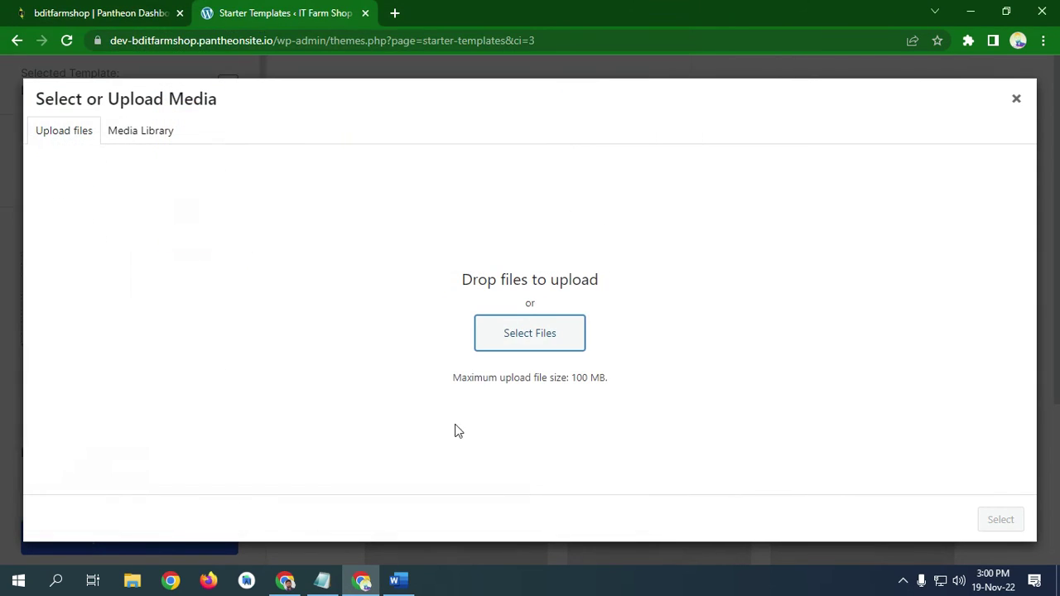
left_click(1018, 100)
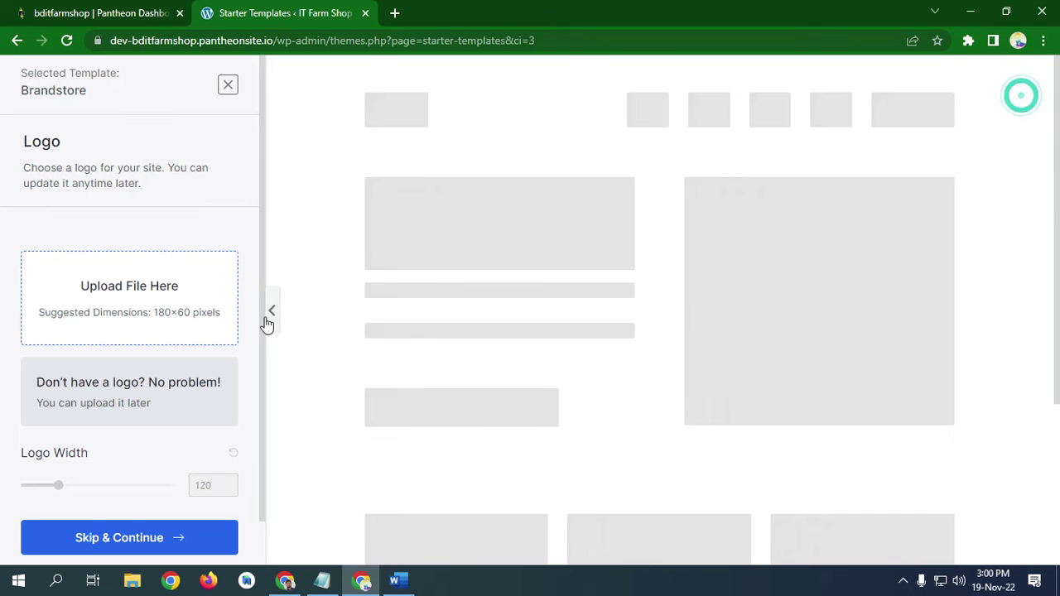
Step: Skip the logo, choose the dark green color palette and the Playfair Display / Source Sans Pro font pair, and continue
scroll(337, 355, "down", 5)
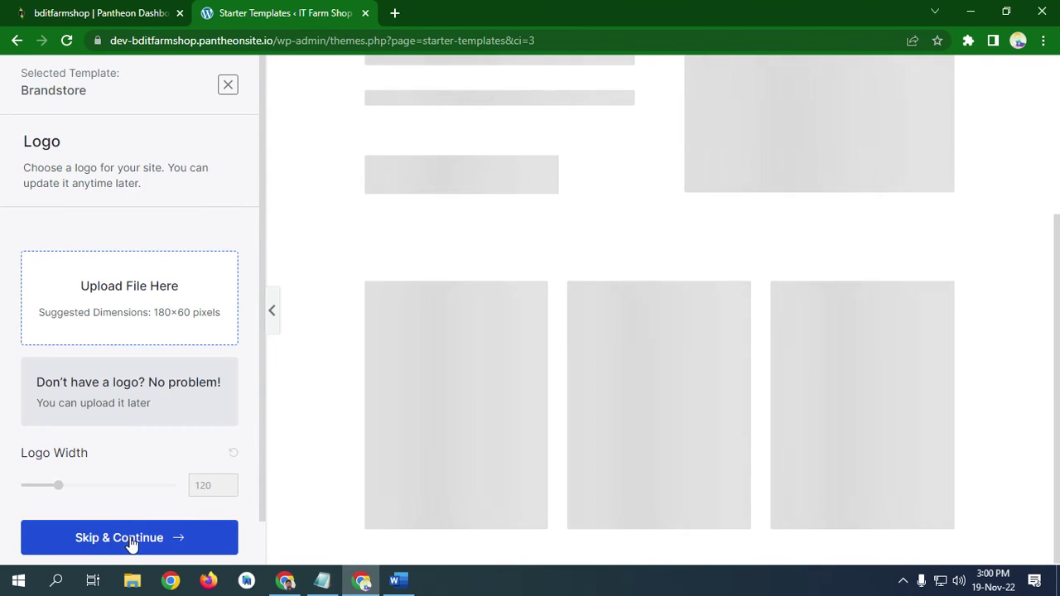
left_click(132, 541)
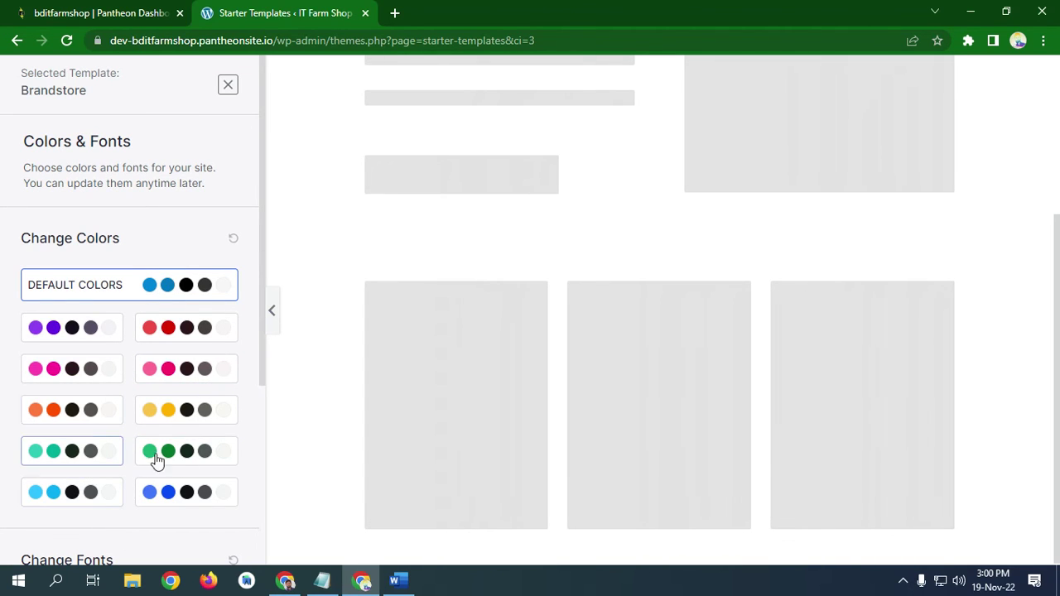
left_click(206, 452)
scroll(243, 322, "down", 3)
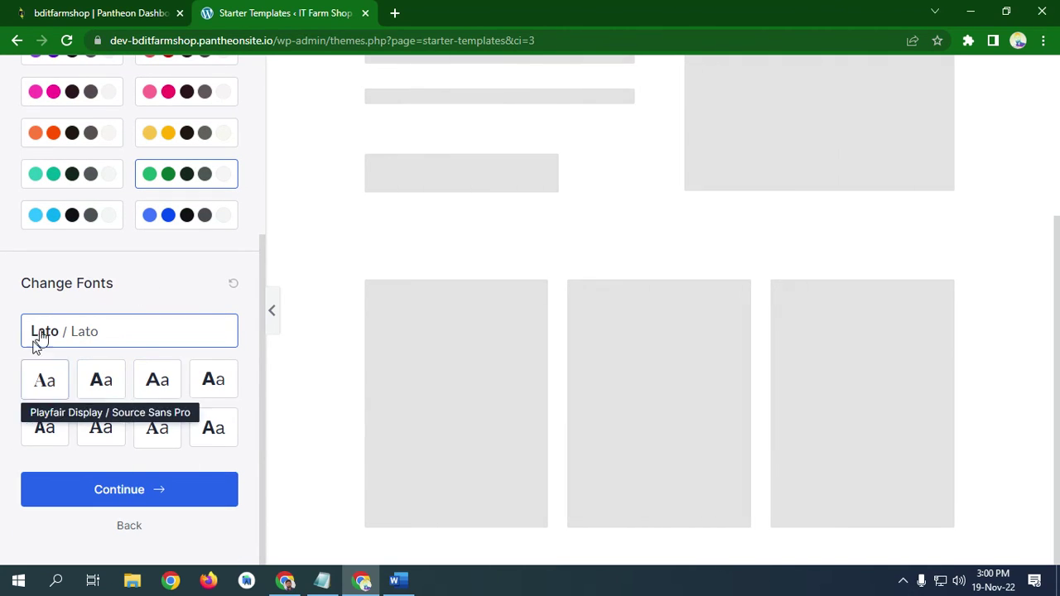
left_click(50, 386)
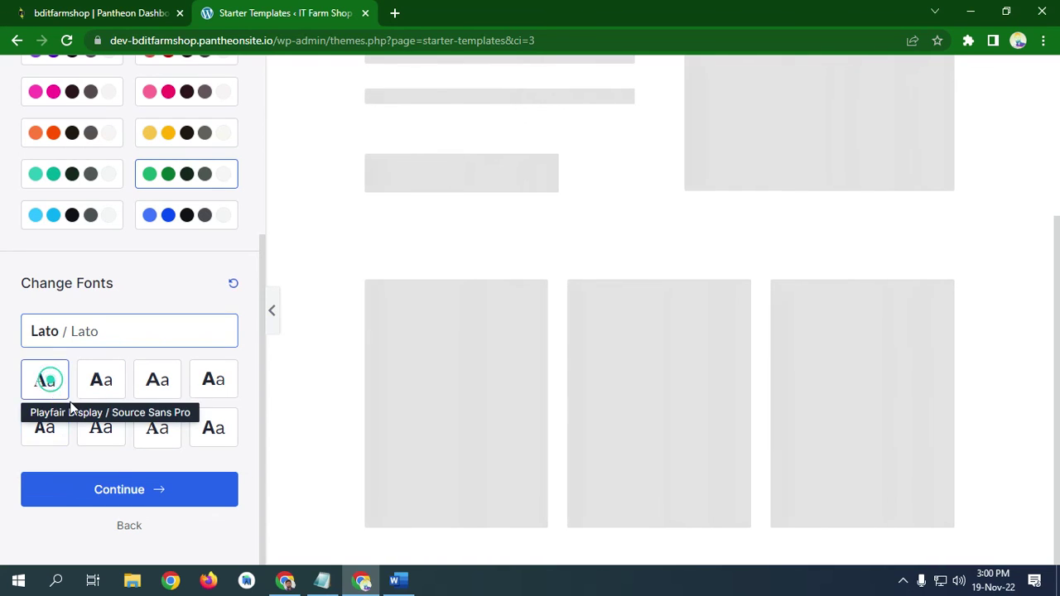
left_click(130, 490)
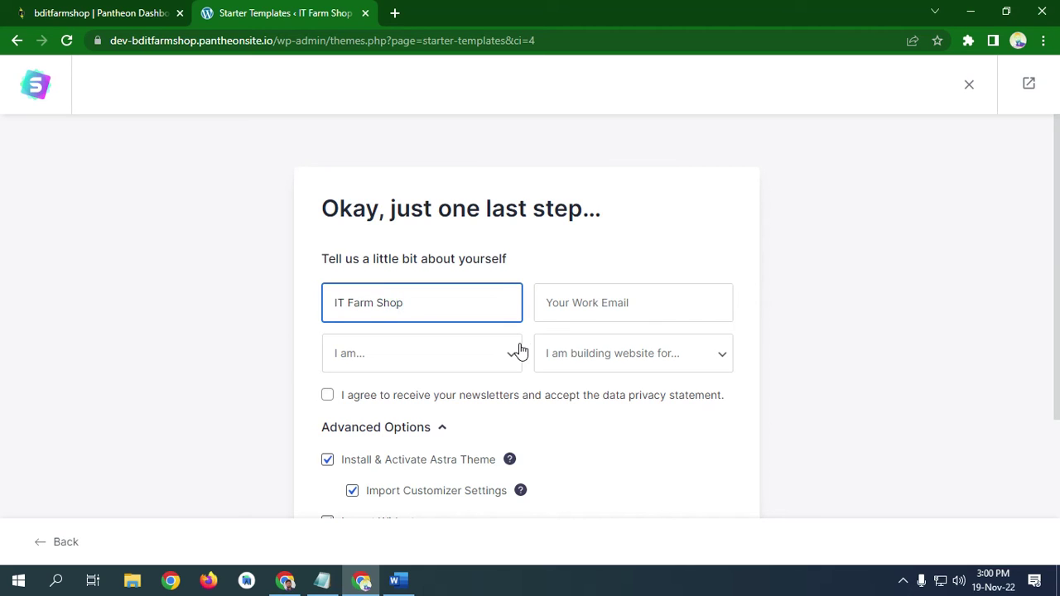
Step: Fill in the work email, choose Expert and Myself/My Company, and accept the newsletter and data privacy statement
left_click(564, 302)
left_click(672, 351)
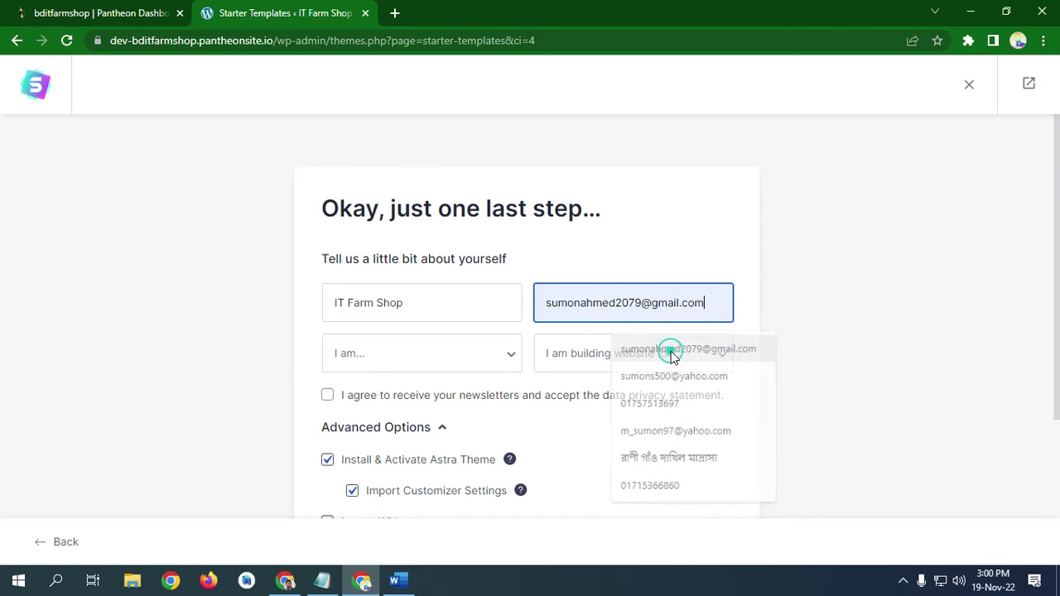
left_click(511, 357)
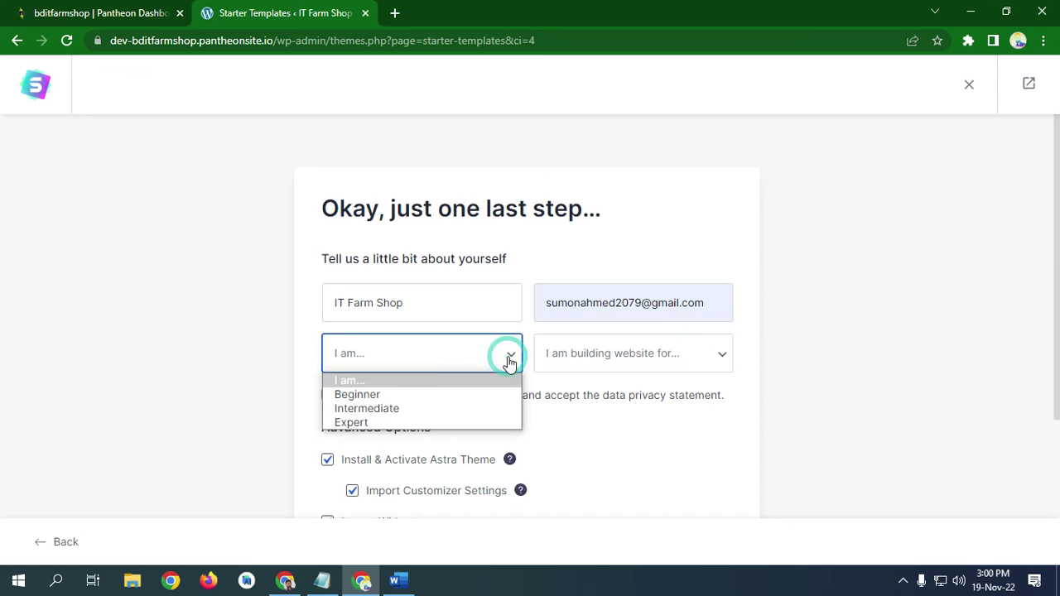
left_click(368, 424)
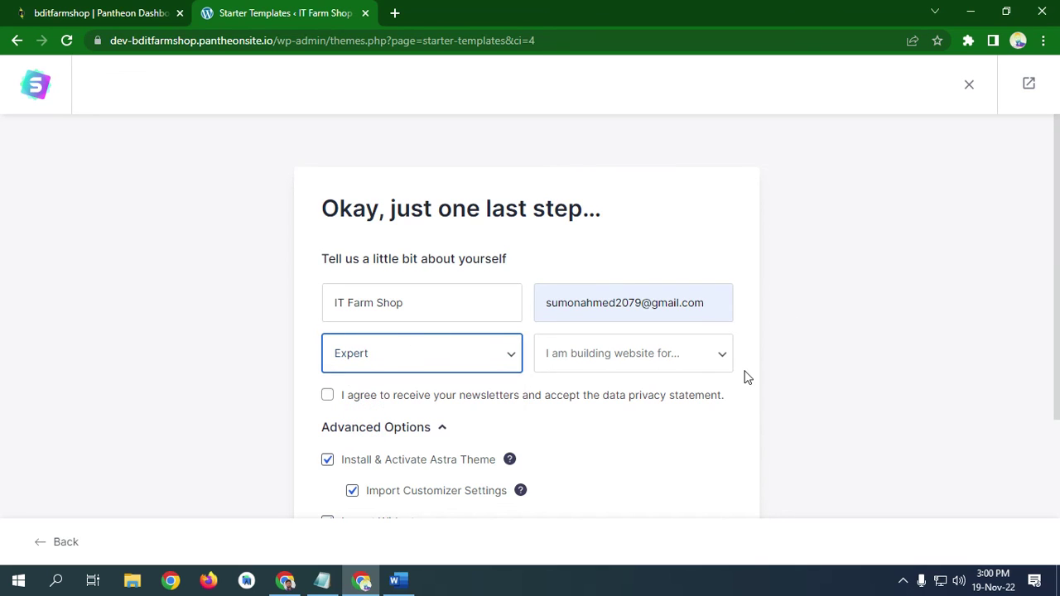
left_click(721, 356)
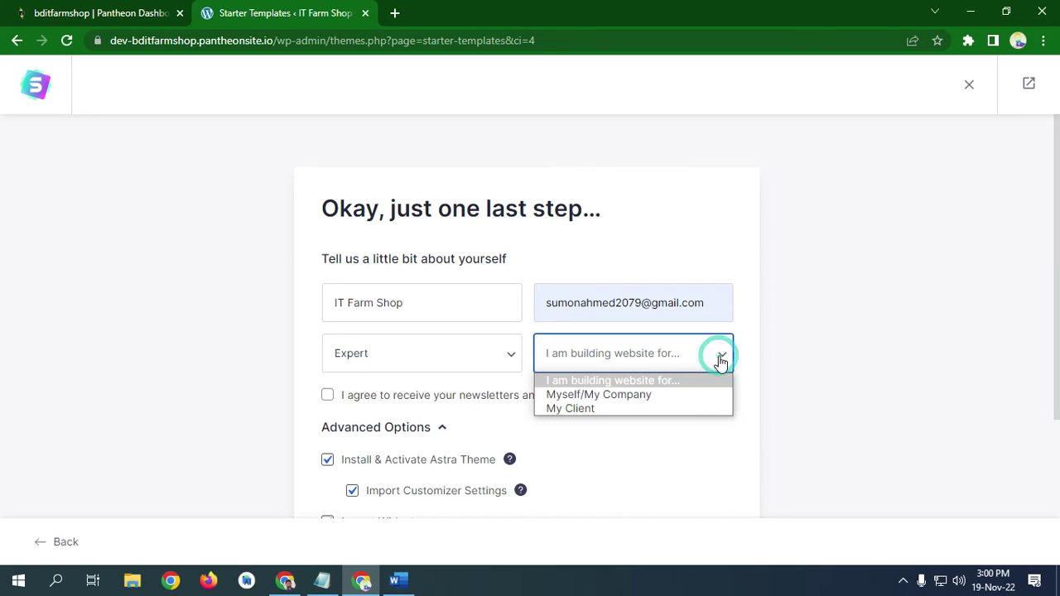
left_click(631, 395)
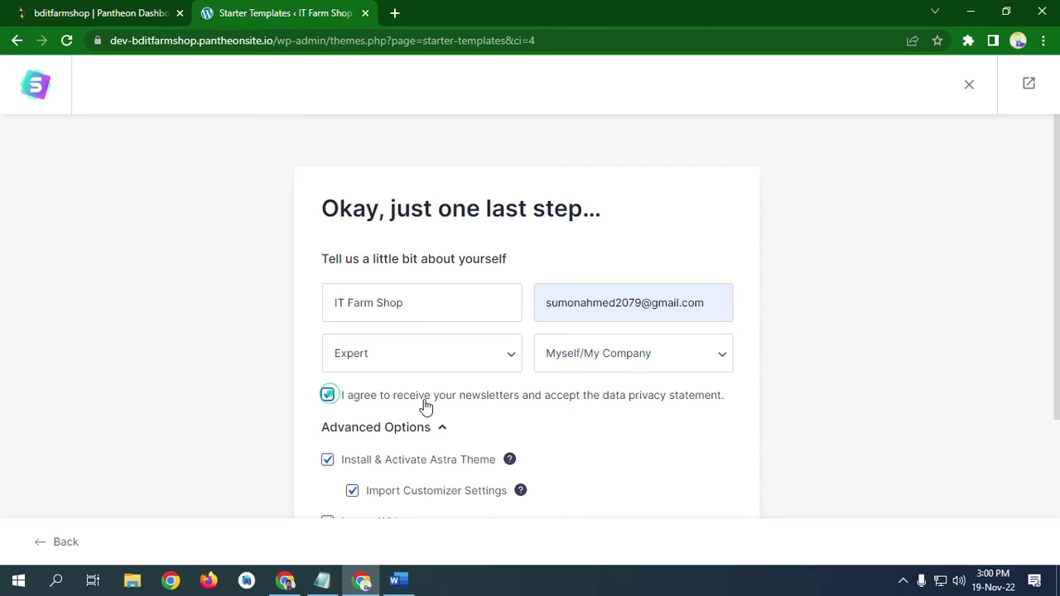
Step: Submit the form with all the advanced import options checked to start building the website
scroll(414, 402, "down", 2)
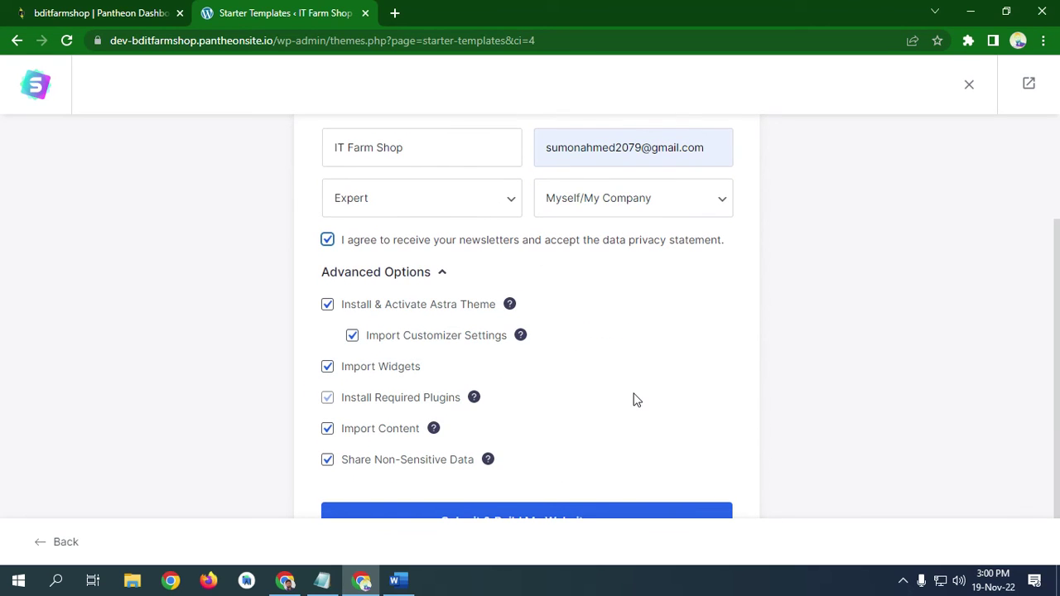
scroll(638, 353, "down", 1)
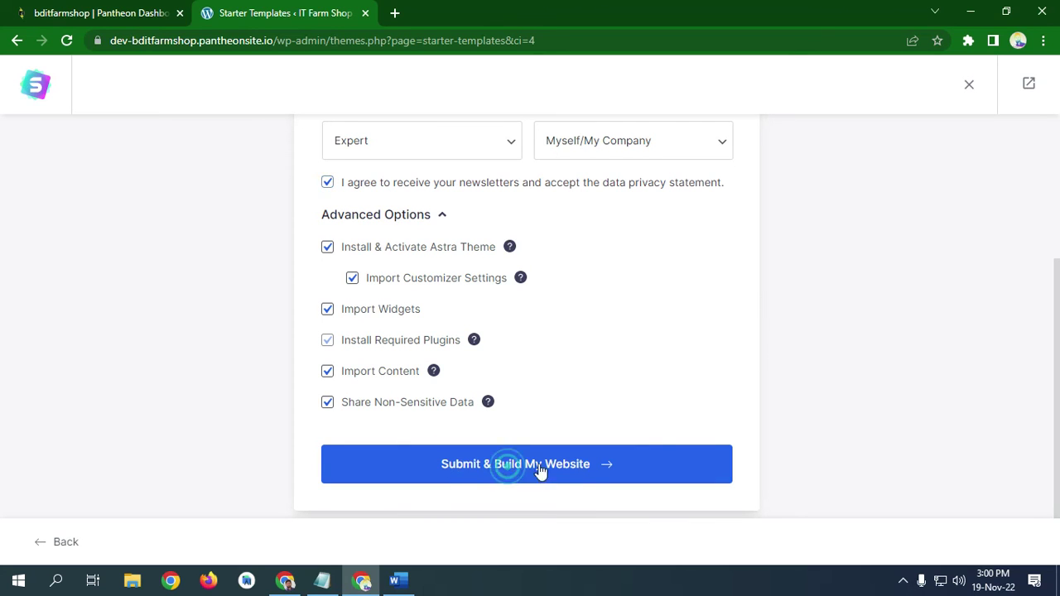
left_click(509, 464)
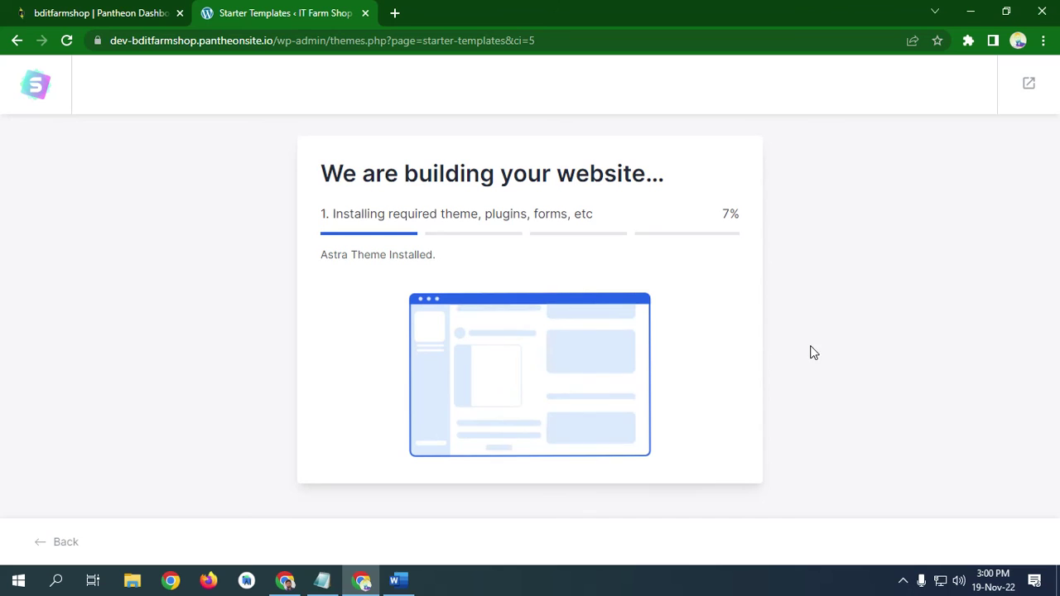
left_click(903, 581)
left_click(911, 551)
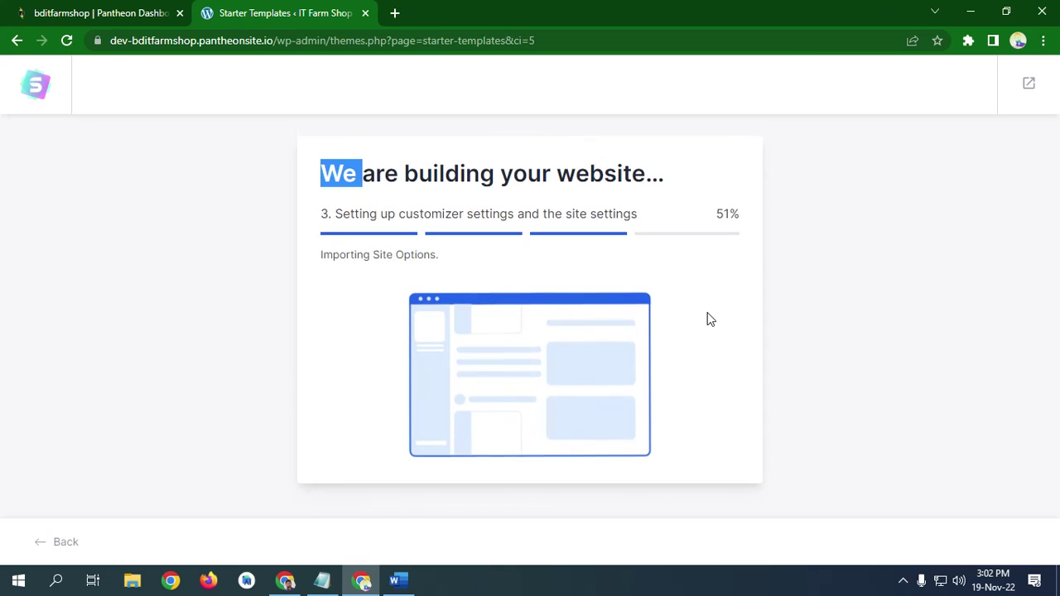
left_click(903, 582)
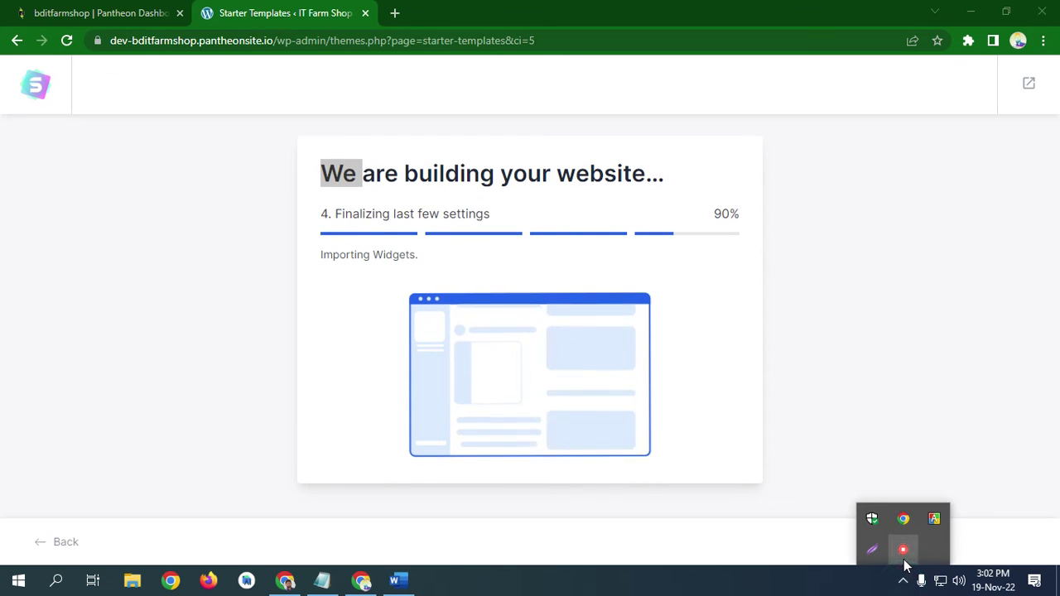
left_click(903, 549)
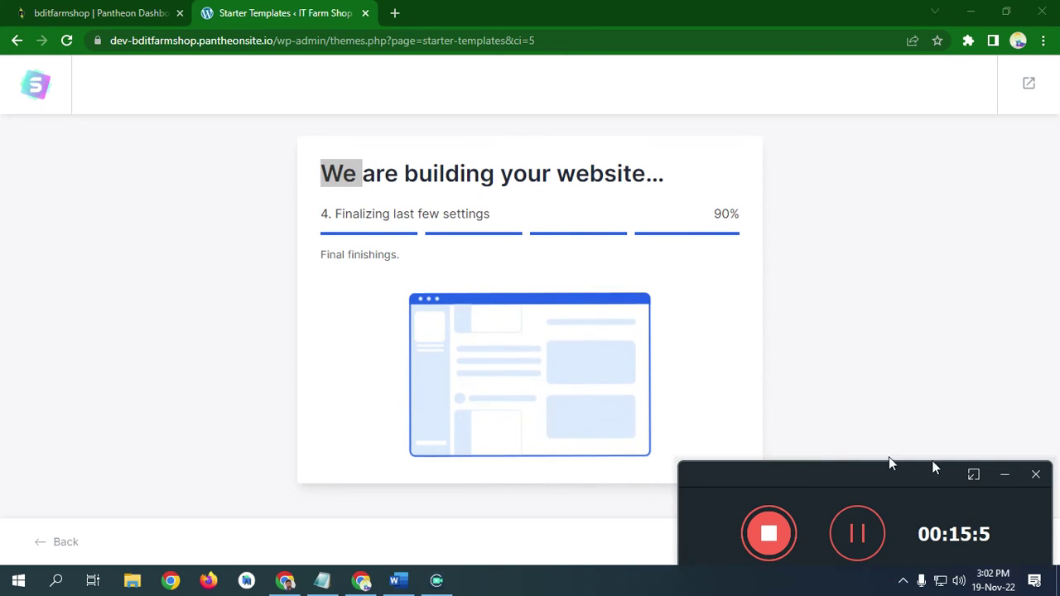
left_click(1003, 475)
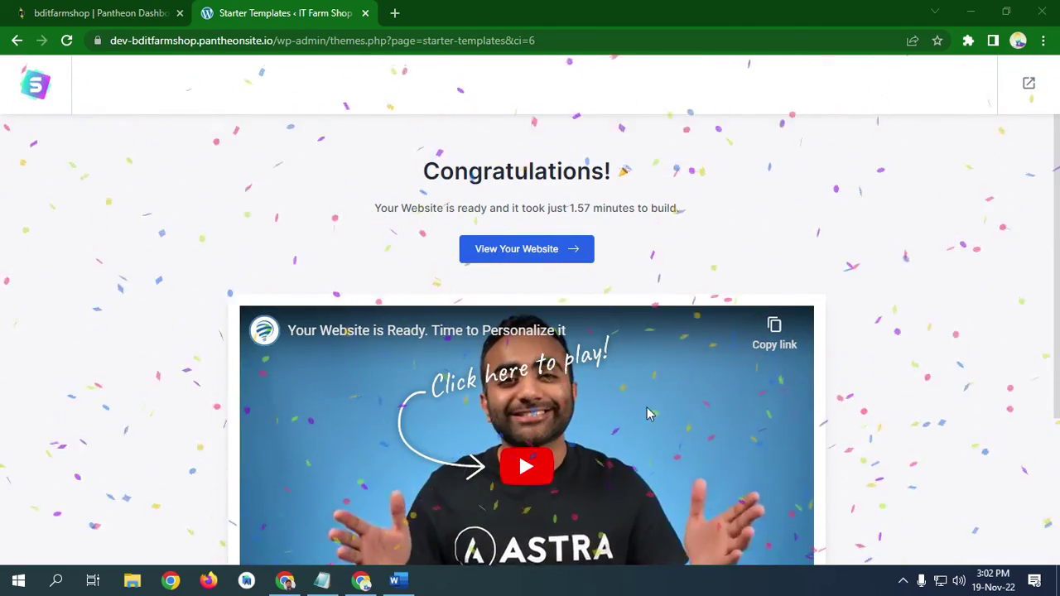
Step: Look over the completion page and open the newly built website from it
scroll(593, 365, "down", 2)
scroll(592, 362, "down", 2)
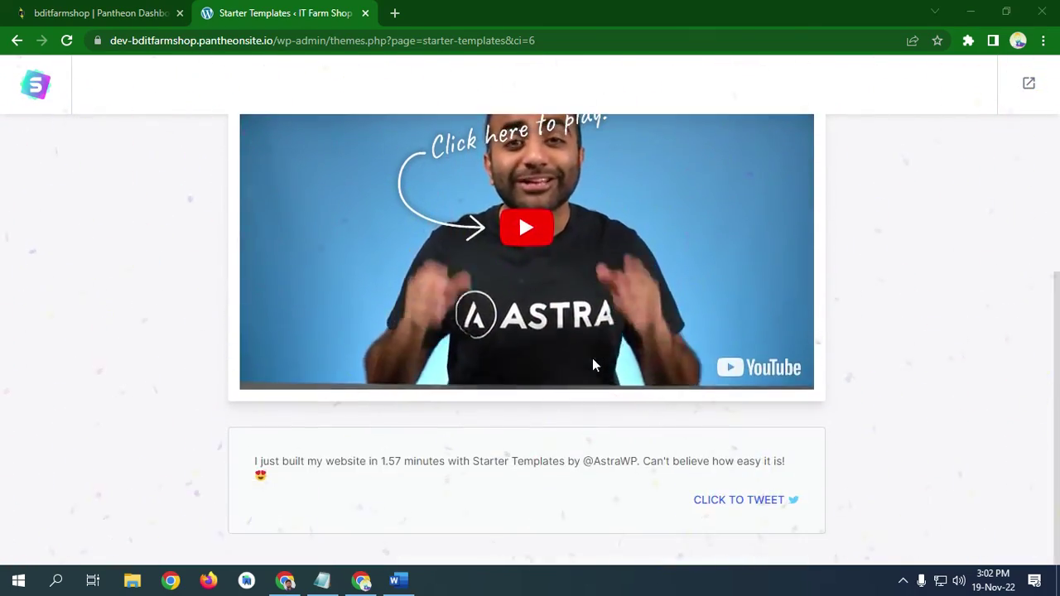
scroll(592, 359, "up", 4)
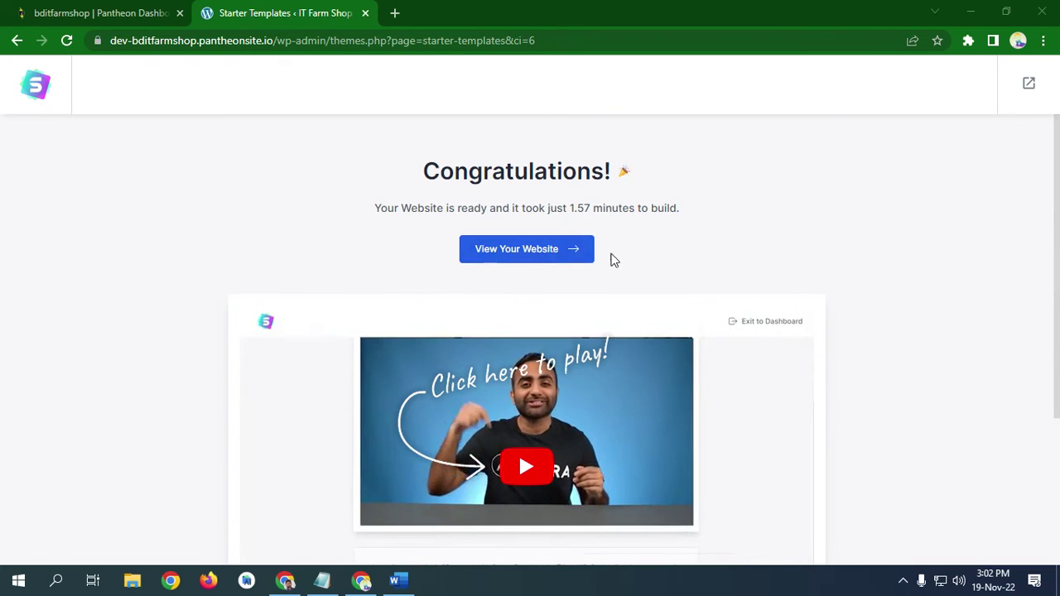
left_click(561, 258)
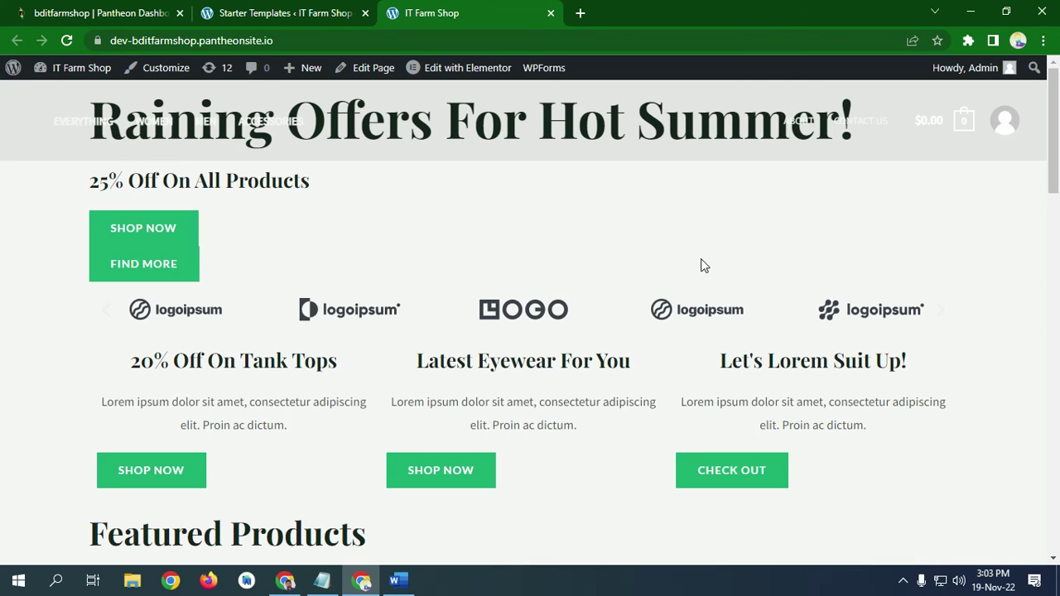
Step: Examine the new IT Farm Shop home page, including the offers, featured products, special edition and service sections
scroll(620, 350, "down", 15)
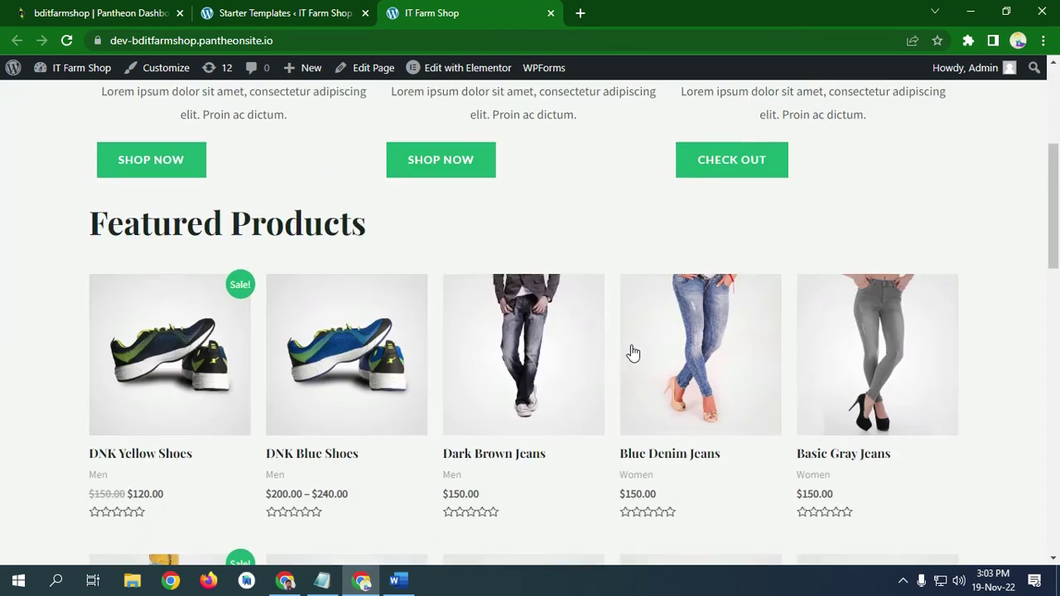
scroll(624, 353, "down", 1)
scroll(618, 355, "up", 13)
scroll(613, 343, "down", 3)
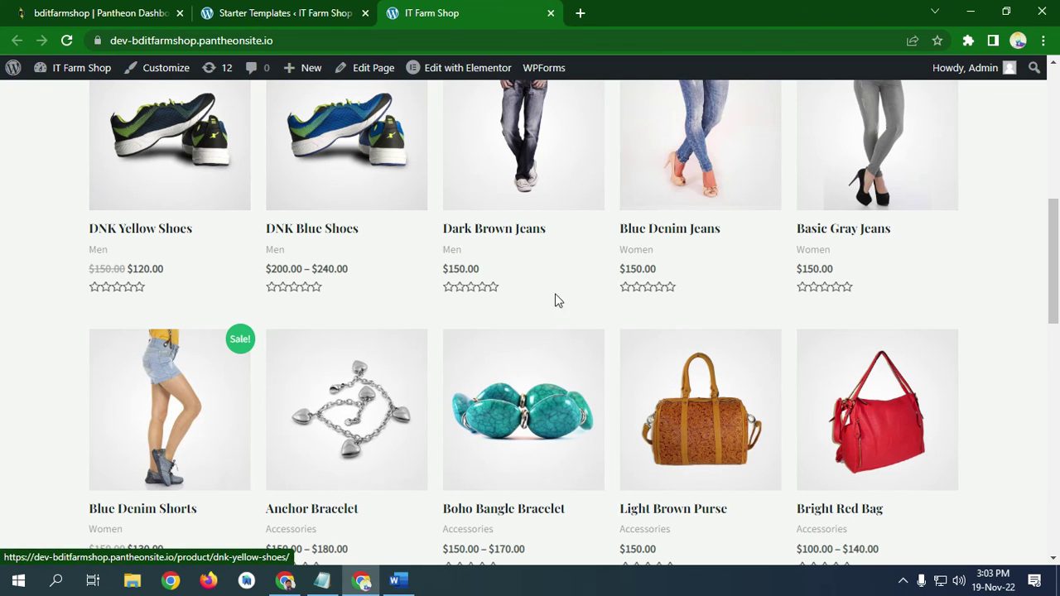
scroll(676, 430, "up", 5)
scroll(675, 428, "down", 2)
scroll(675, 428, "down", 5)
scroll(676, 422, "down", 6)
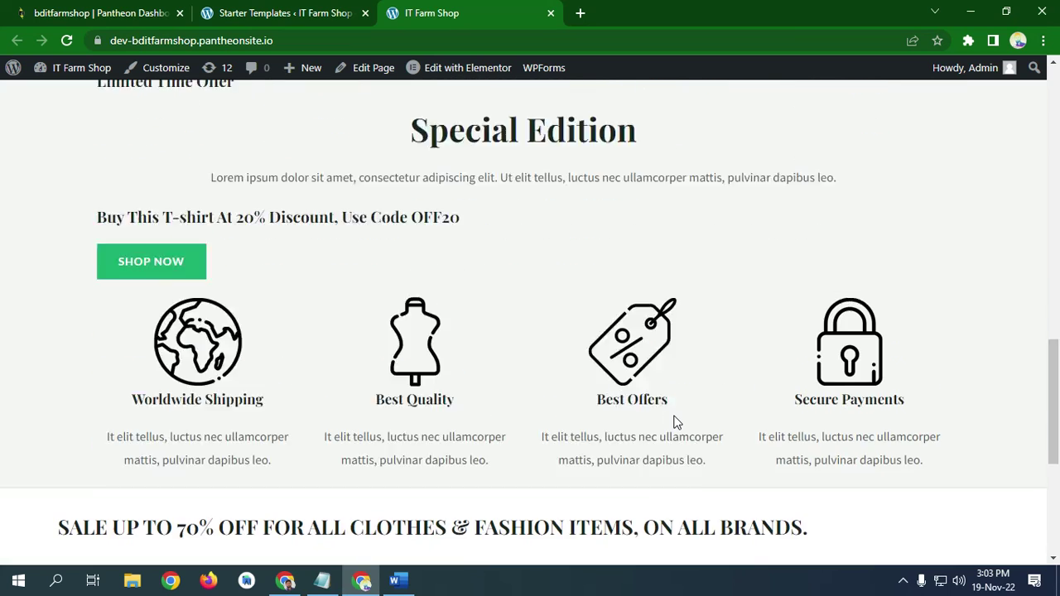
scroll(675, 421, "up", 7)
scroll(673, 414, "up", 8)
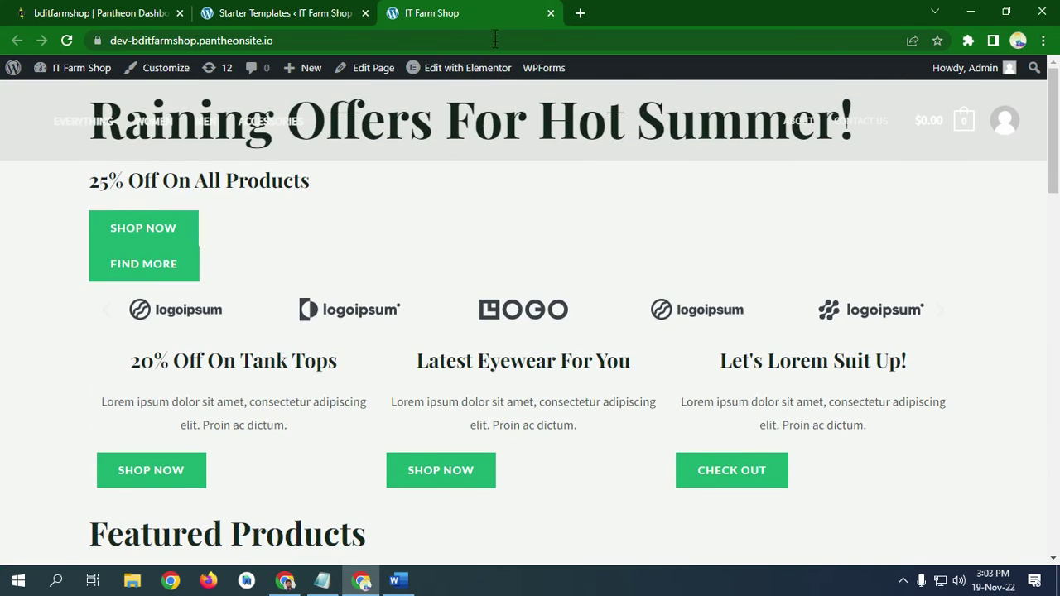
Step: Leave the Starter Templates wizard and load the site's WordPress dashboard at dev-bditfarmshop.pantheonsite.io/wp-admin/
left_click(294, 14)
left_click(16, 40)
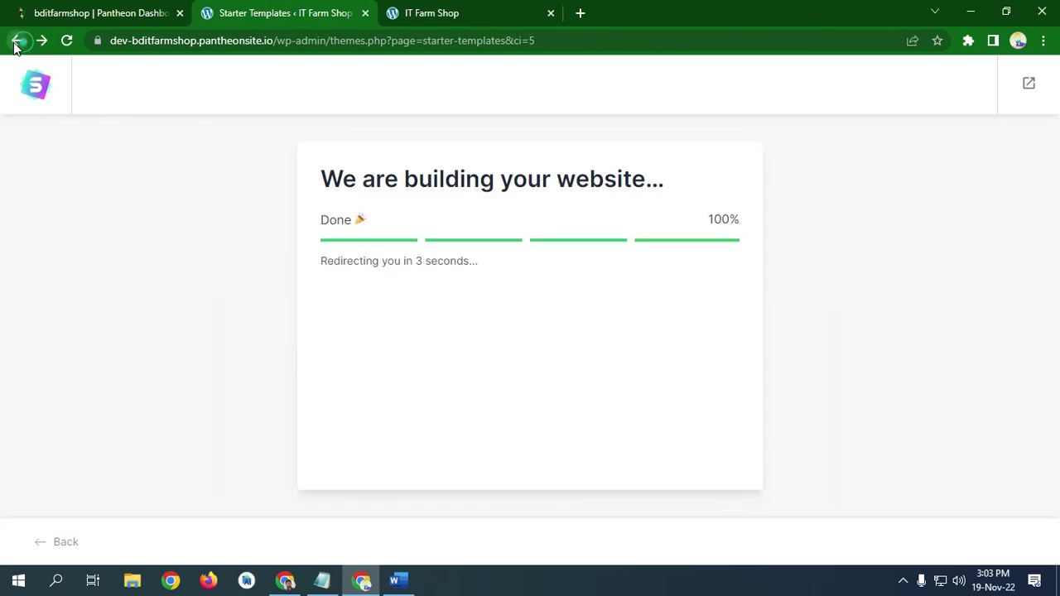
left_click(17, 41)
left_click(14, 41)
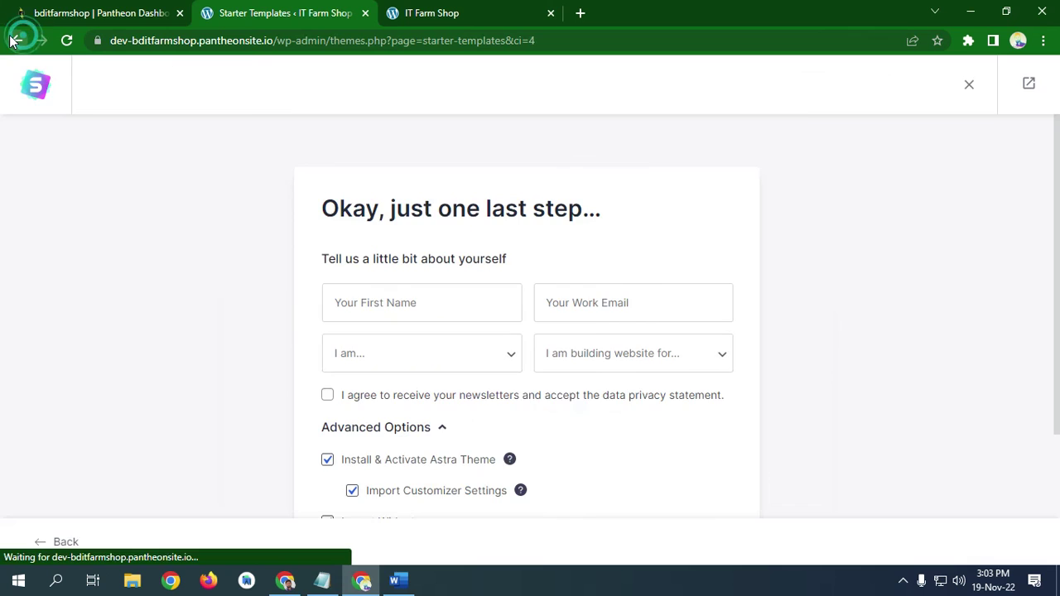
left_click(13, 40)
left_click(13, 41)
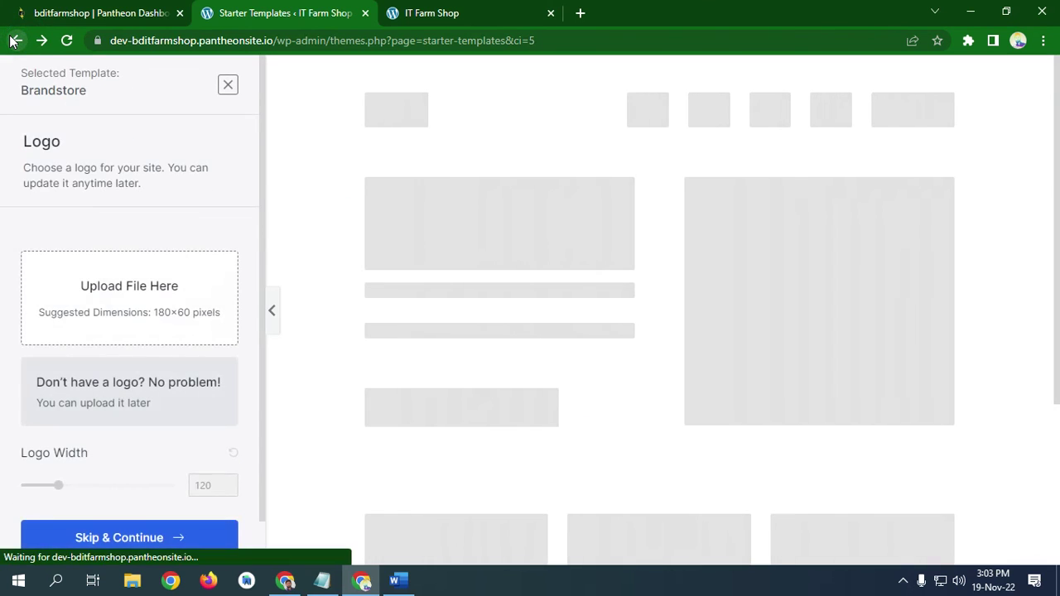
left_click(13, 40)
left_click(13, 40)
left_click(13, 40)
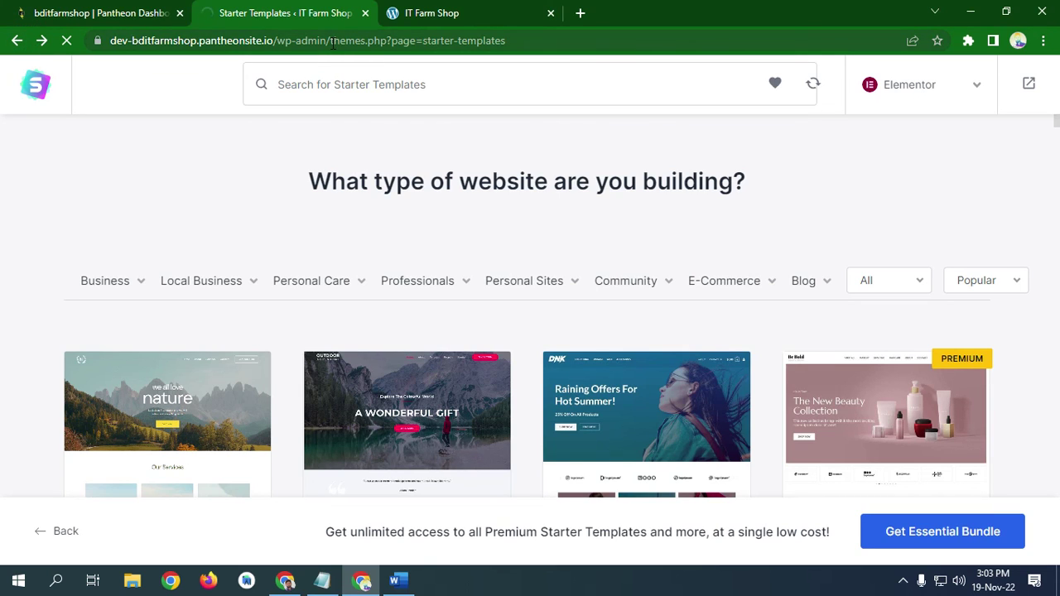
left_click_drag(331, 42, 537, 49)
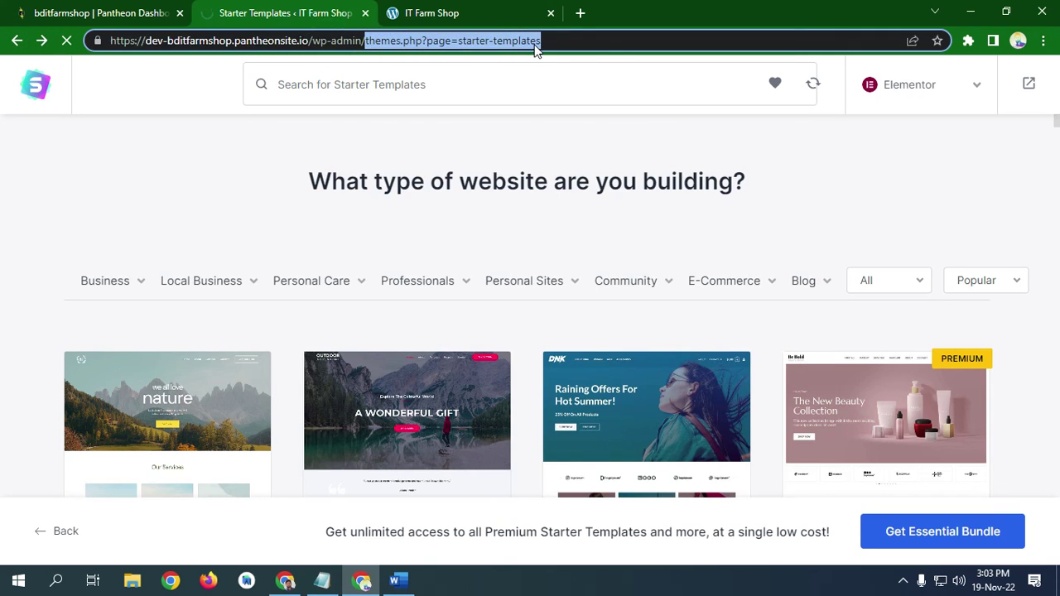
key("BackSpace")
key("Return")
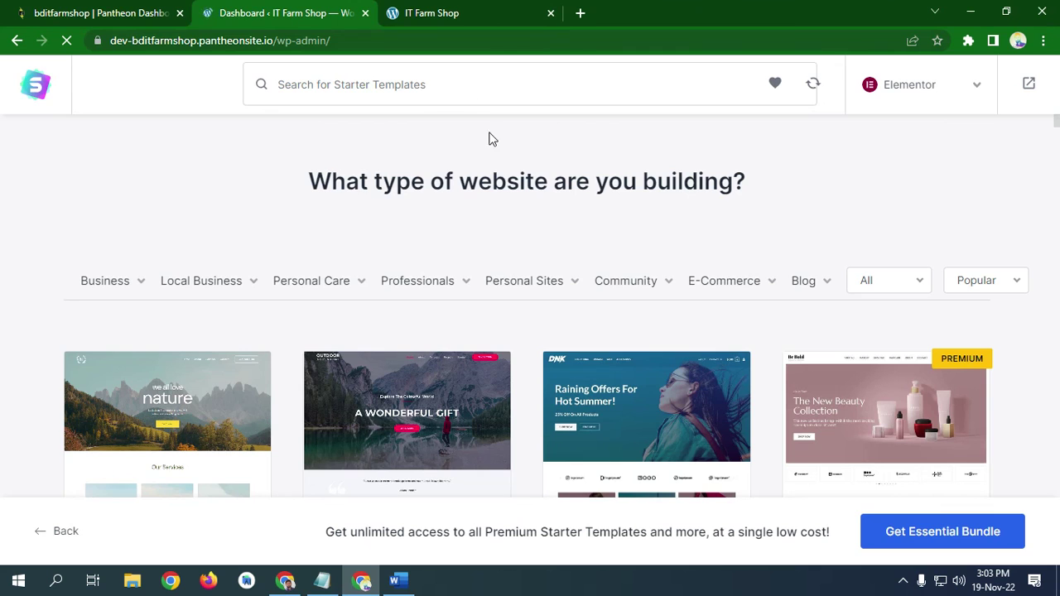
Step: Reload the IT Farm Shop home page and check the appearance of its offers and featured products
left_click(448, 13)
scroll(554, 246, "down", 6)
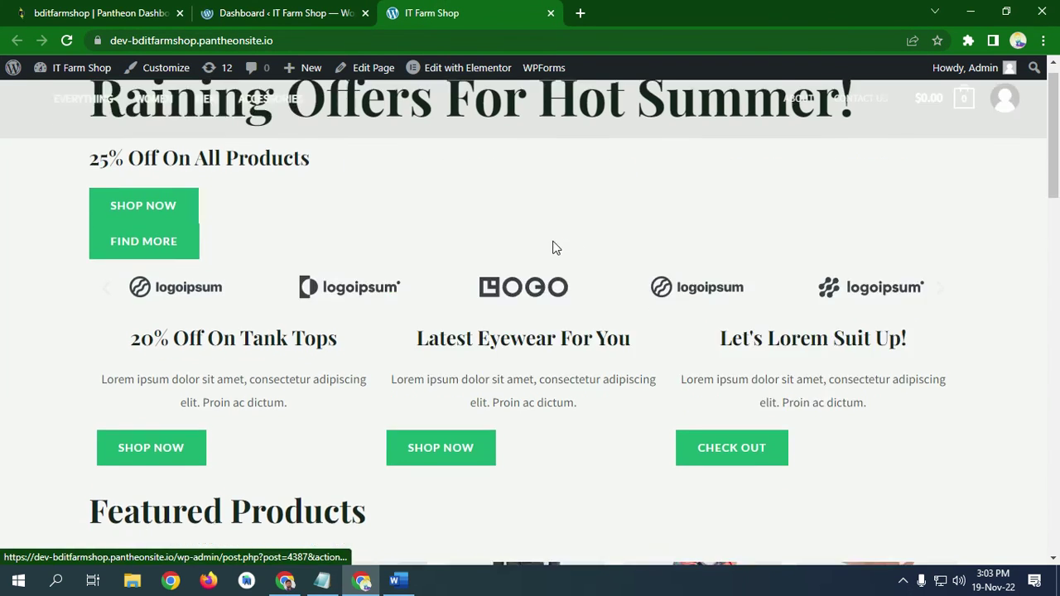
scroll(167, 220, "up", 4)
left_click(66, 39)
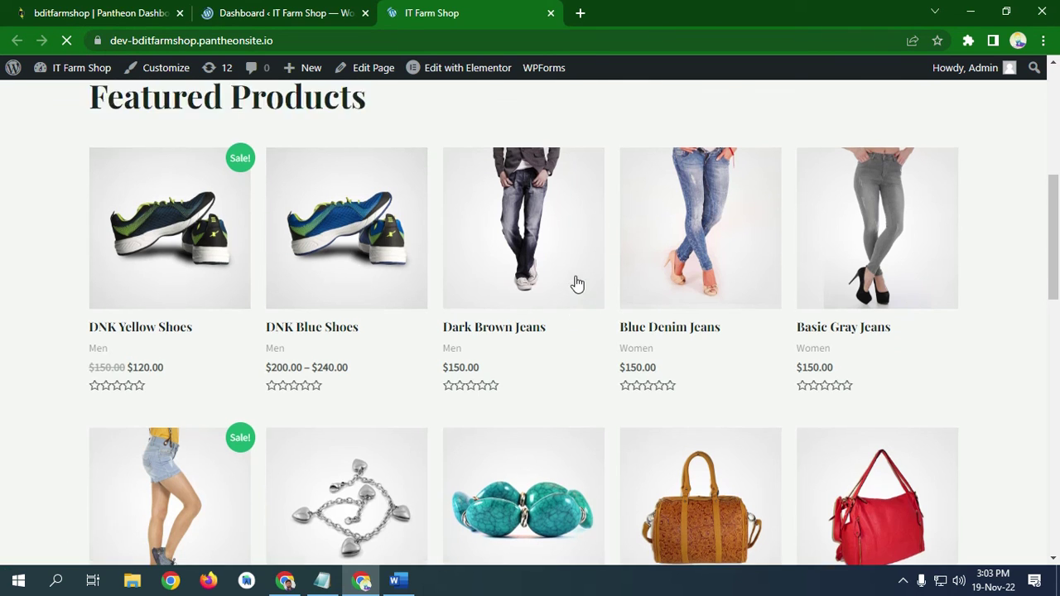
scroll(591, 280, "up", 2)
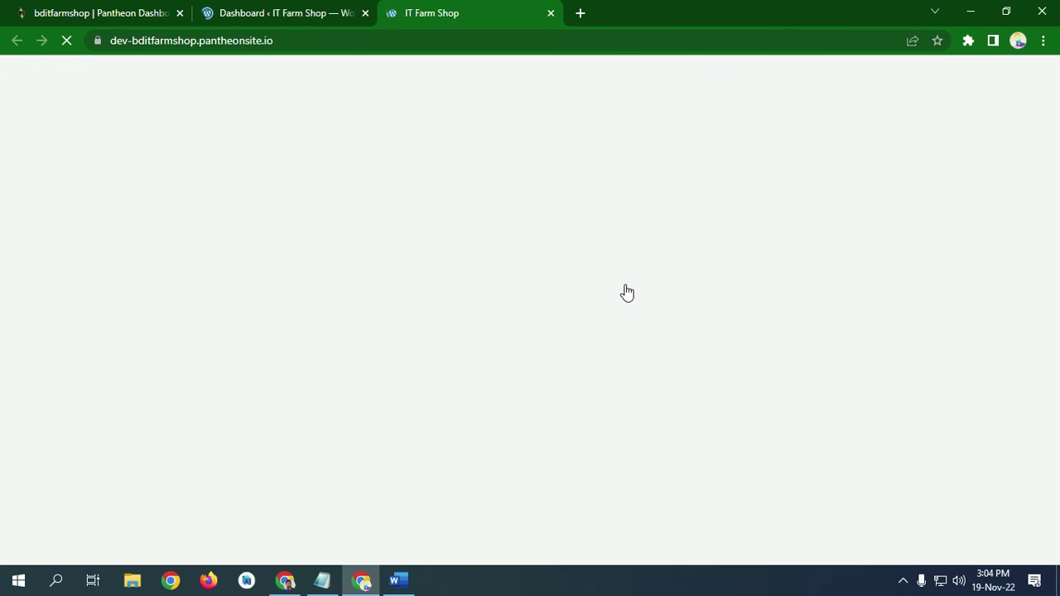
scroll(618, 306, "up", 5)
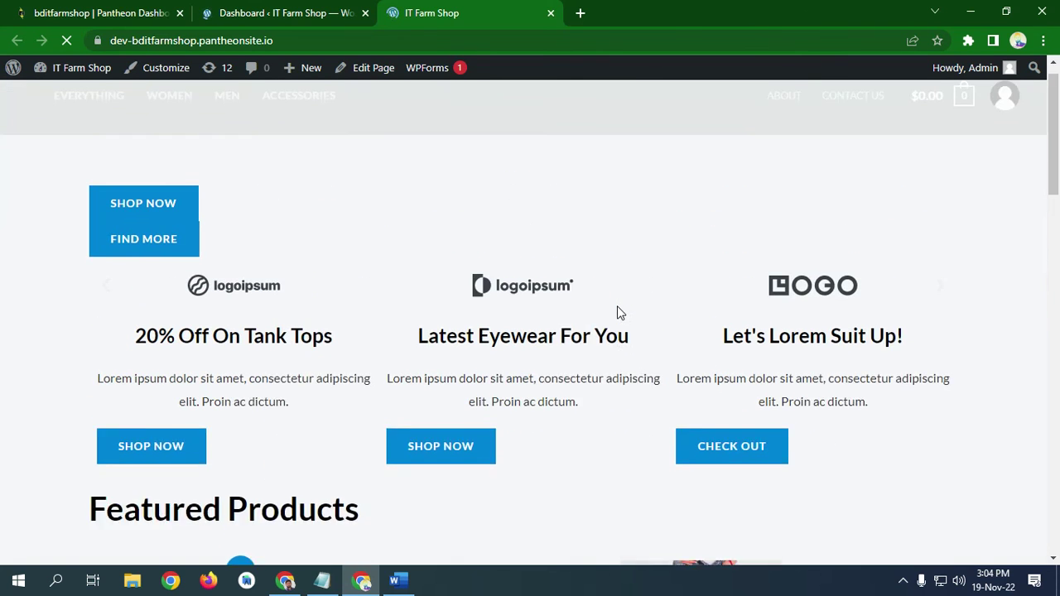
Step: Look over the dashboard's notices and welcome area, and examine the reloaded home page from the offers to the service icons
left_click(304, 16)
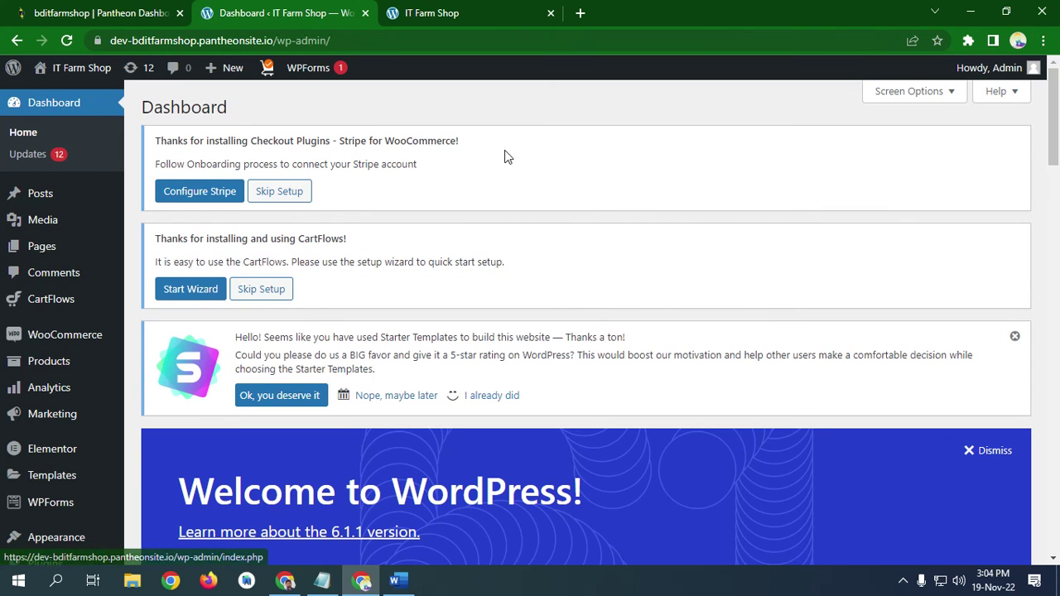
scroll(166, 372, "down", 4)
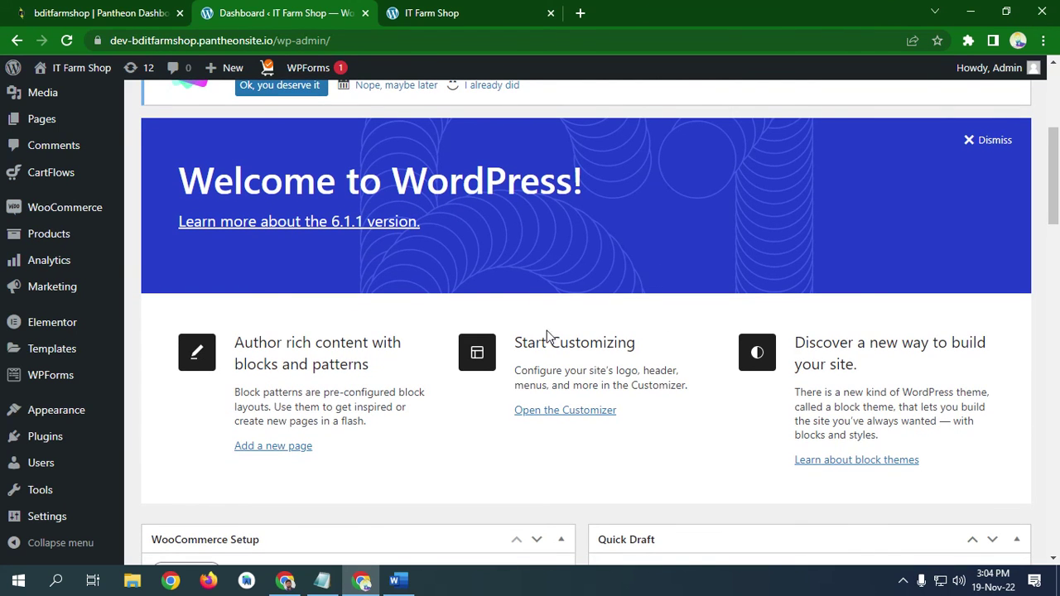
left_click(428, 15)
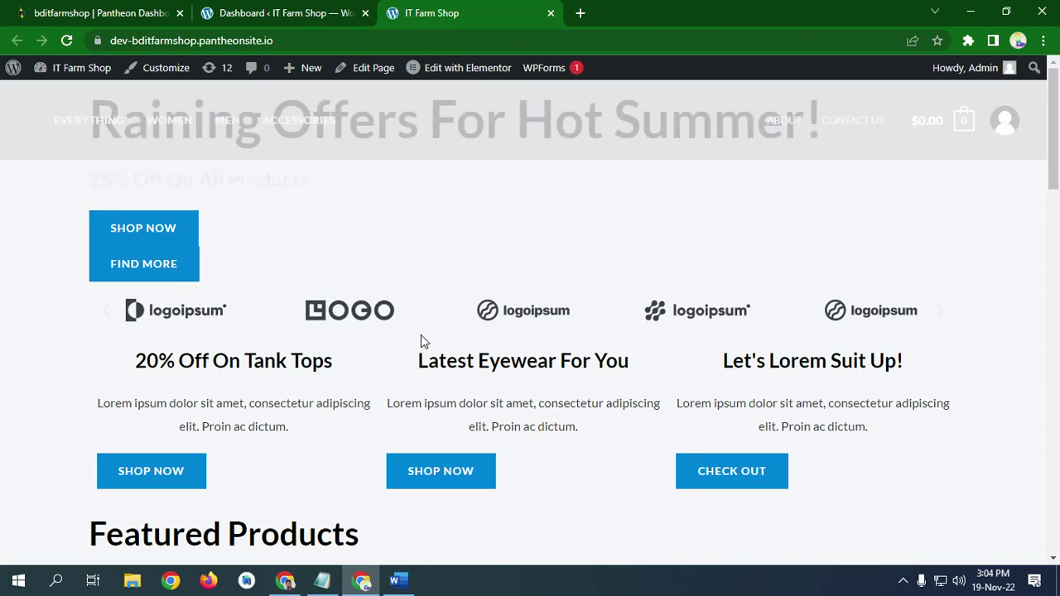
scroll(421, 339, "down", 5)
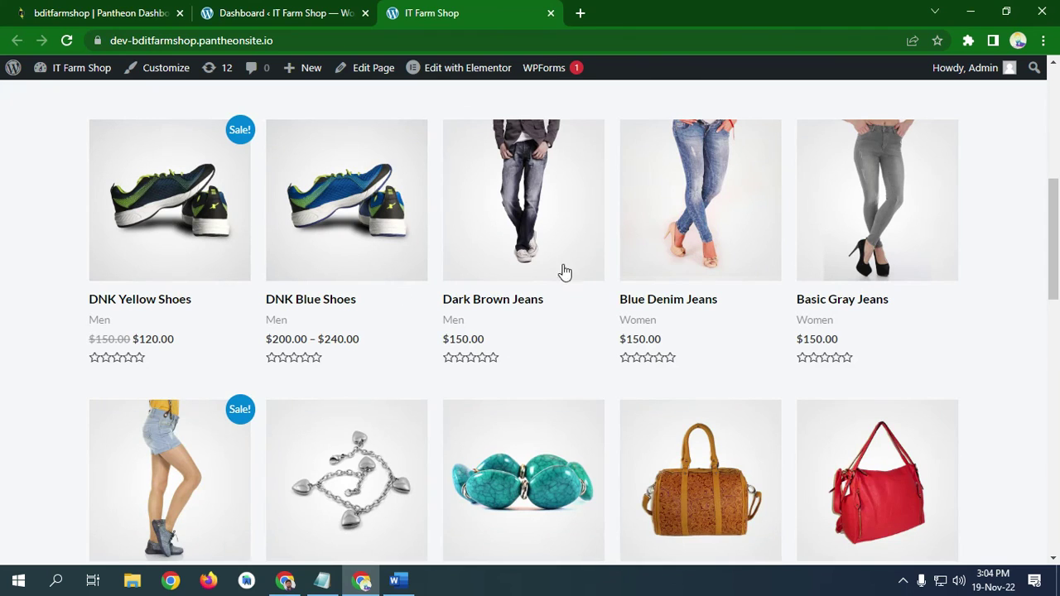
scroll(681, 239, "down", 6)
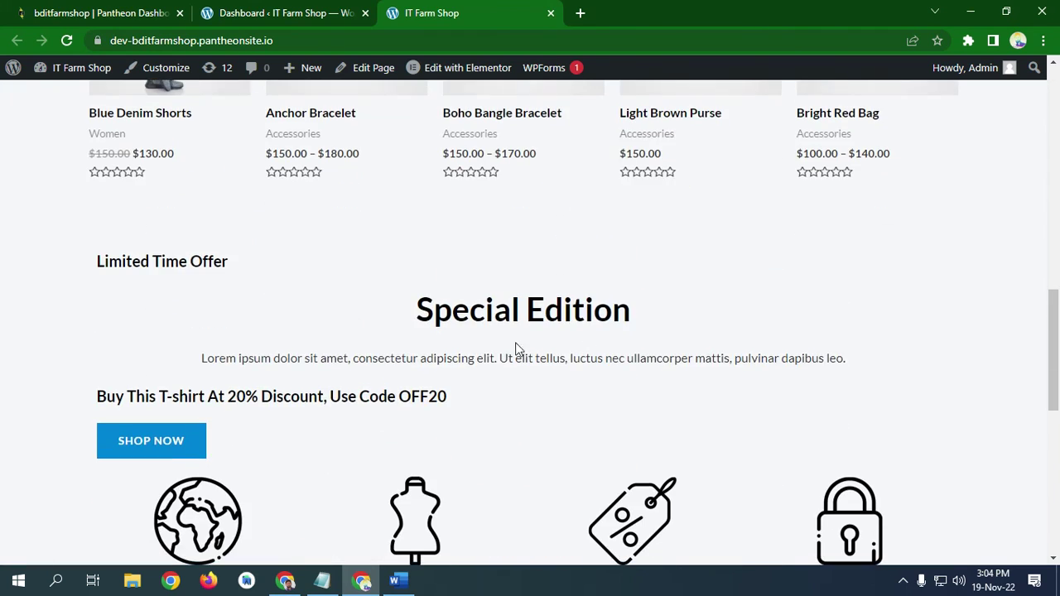
scroll(485, 316, "down", 5)
scroll(483, 319, "up", 11)
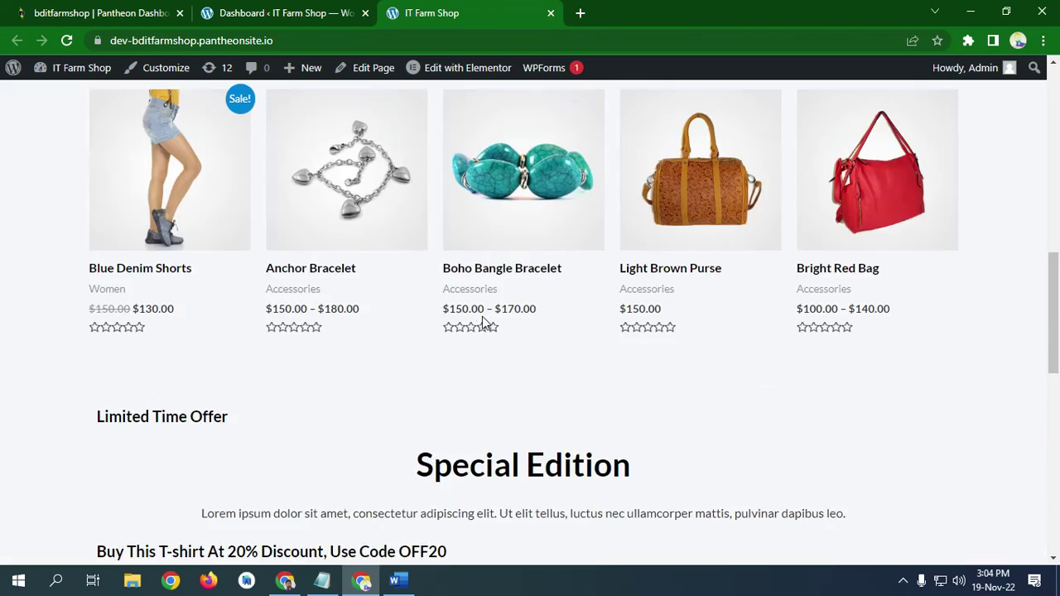
scroll(483, 321, "up", 3)
Step: Review the home page's offers and product listings once more, and return to the top of the WordPress dashboard
left_click(261, 12)
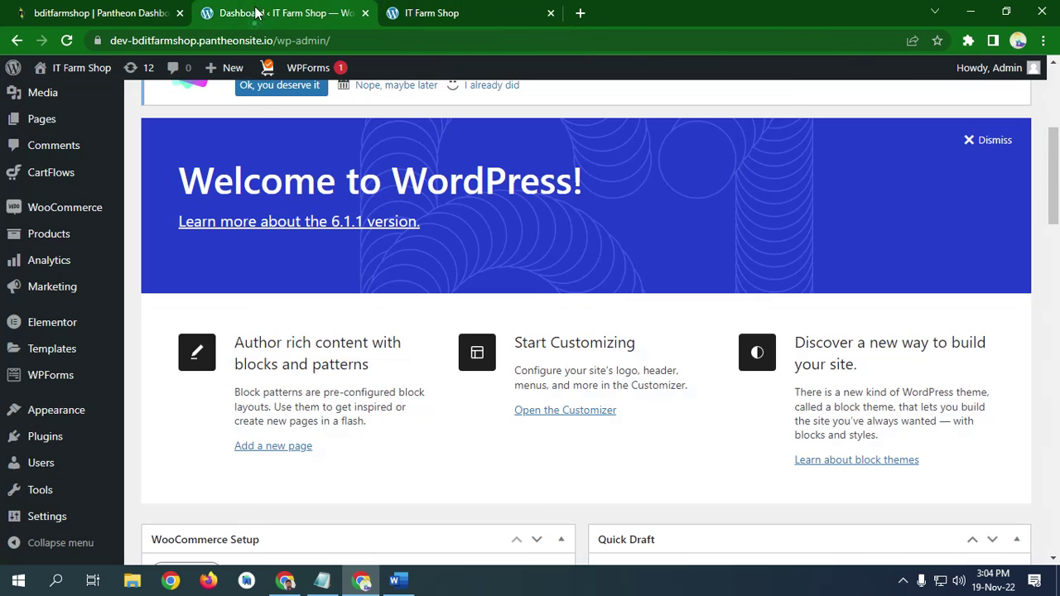
left_click(452, 19)
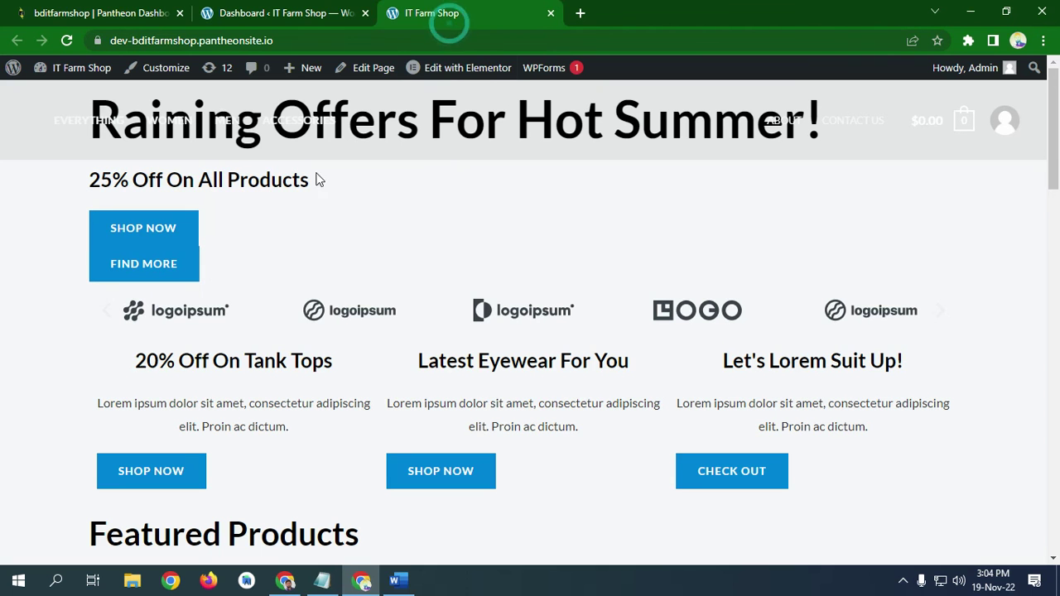
scroll(564, 378, "down", 6)
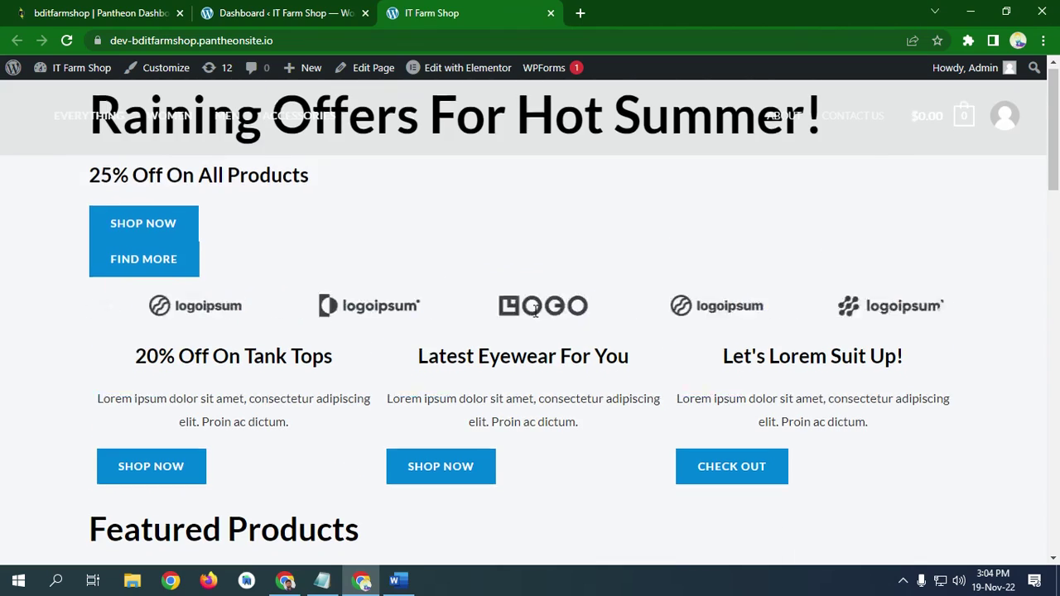
scroll(564, 380, "down", 10)
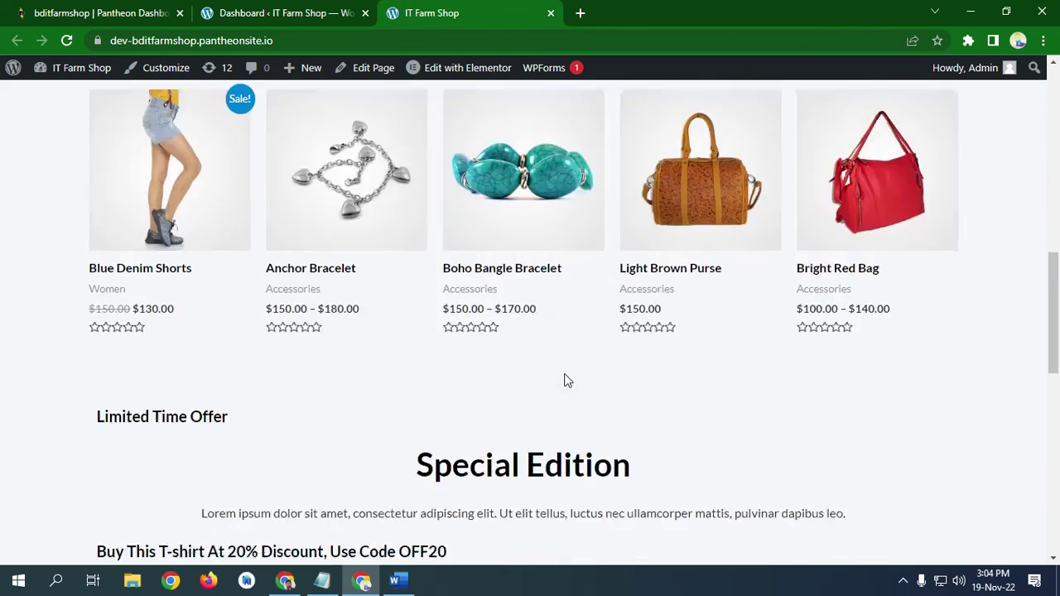
scroll(564, 380, "up", 2)
scroll(565, 380, "up", 8)
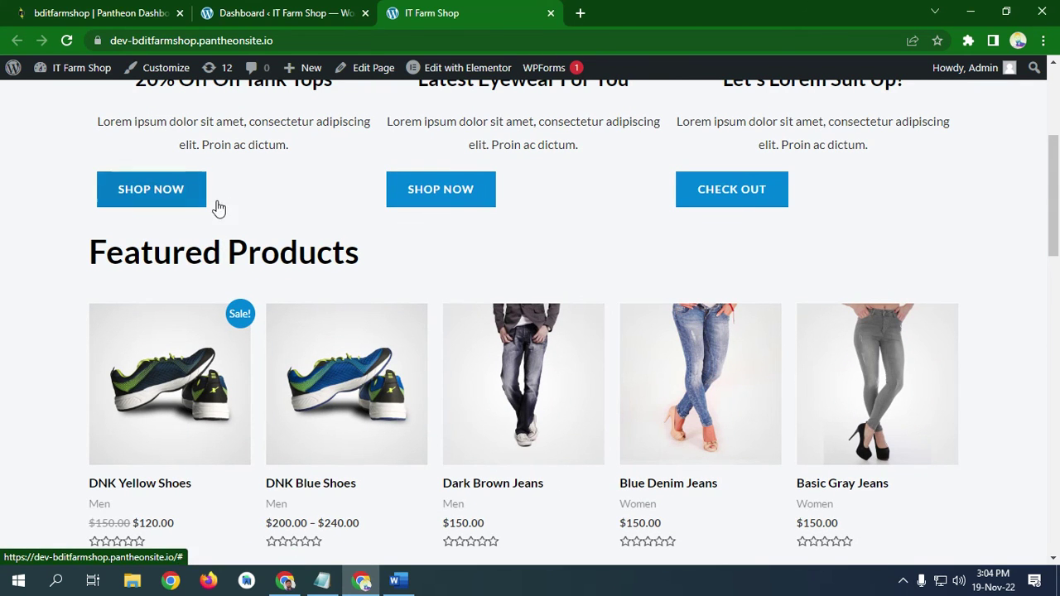
left_click(226, 19)
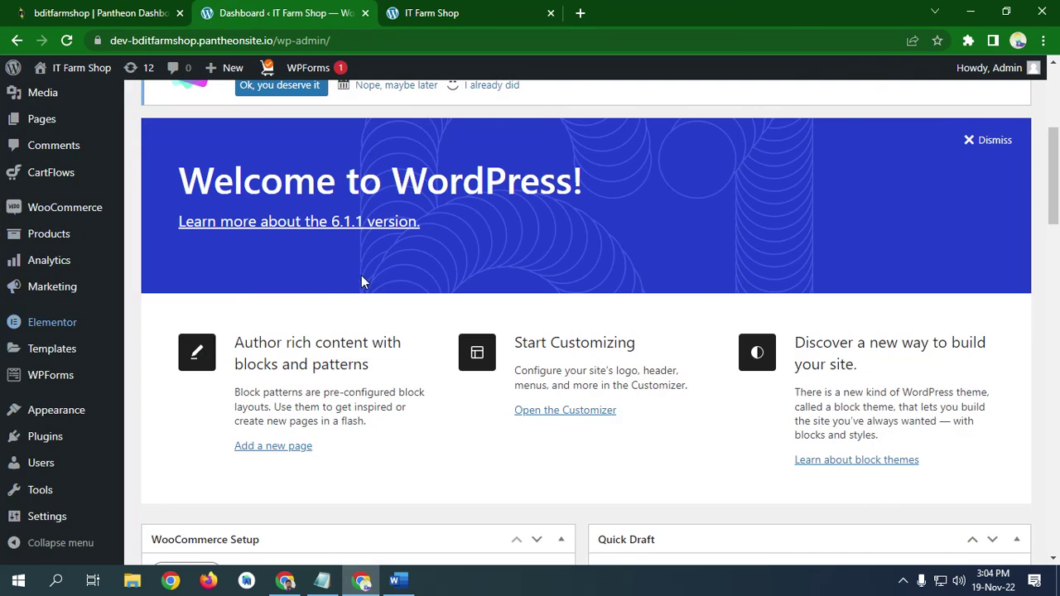
scroll(365, 266, "up", 4)
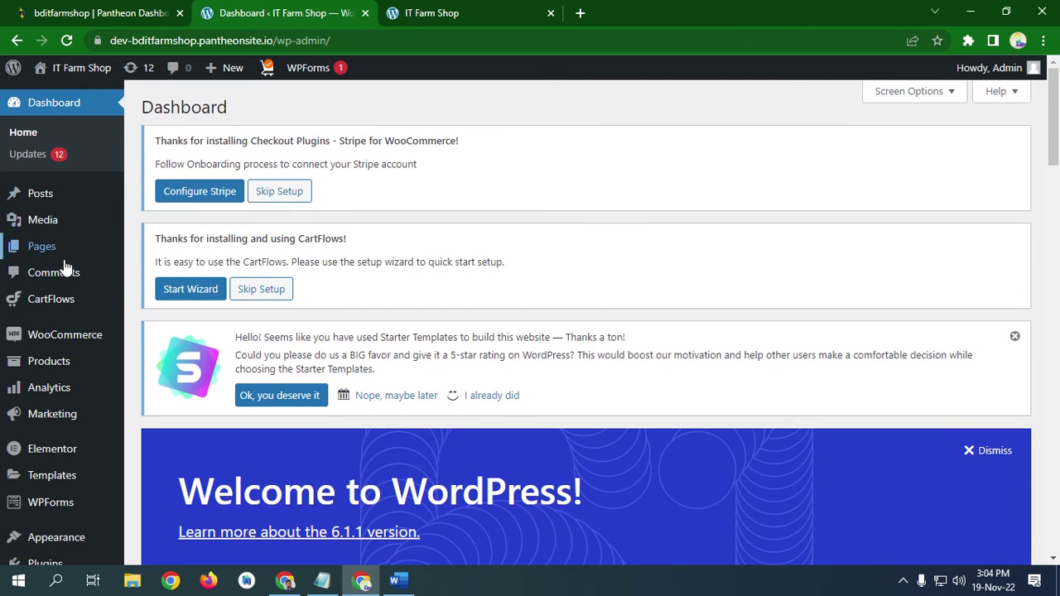